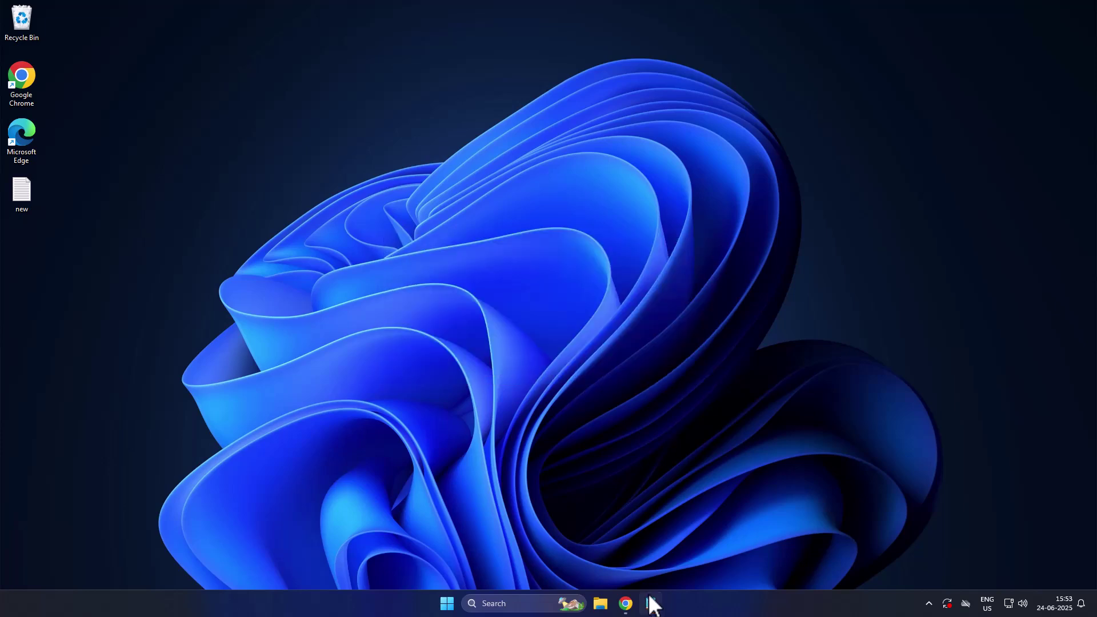
Find the DLL download links in the notes and bring up the ISDone.dll page in the browser
left_click(651, 603)
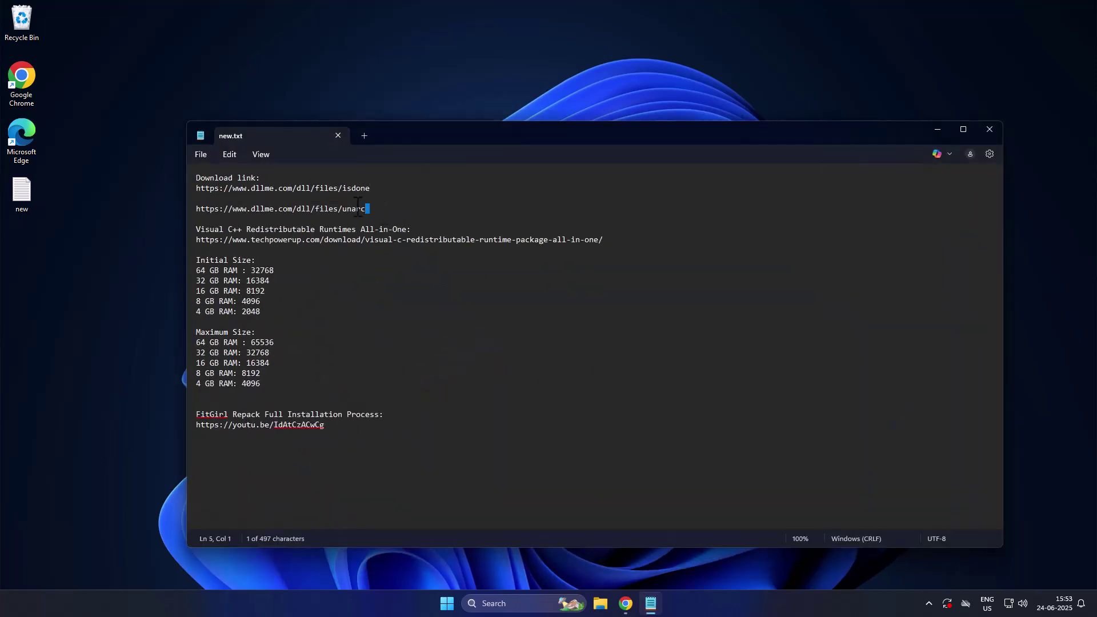
left_click_drag(358, 206, 190, 190)
left_click(407, 213)
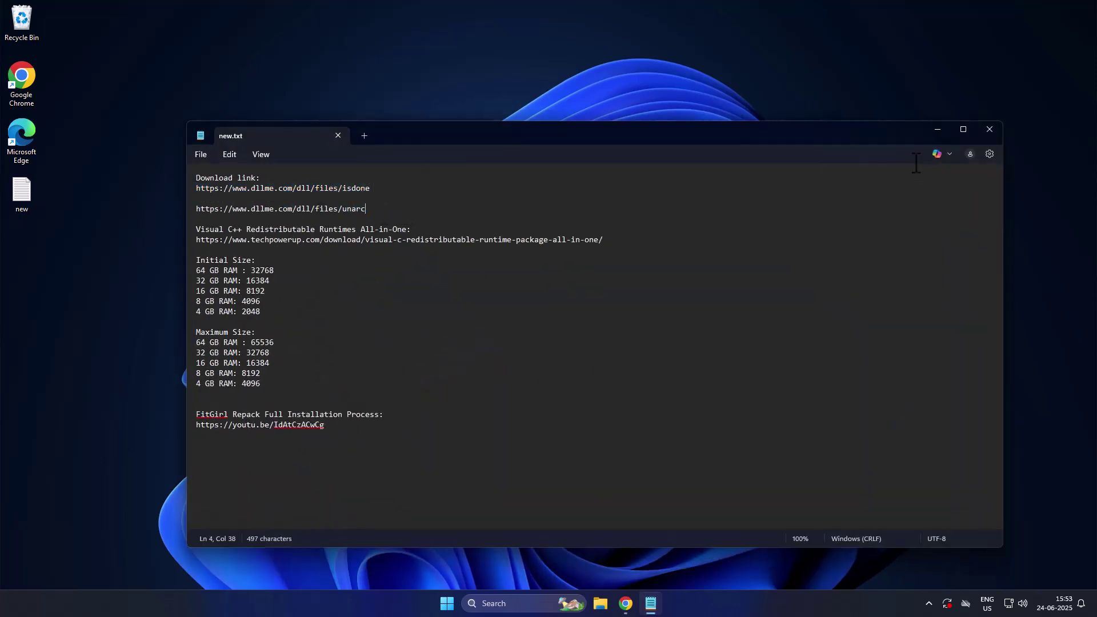
left_click(930, 131)
left_click(625, 604)
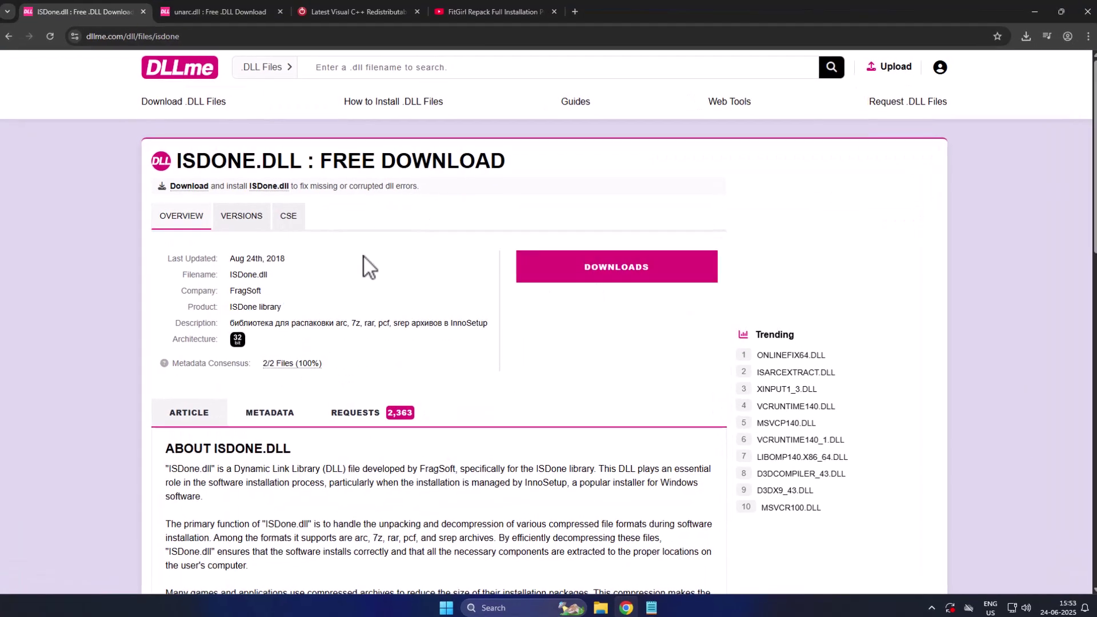
left_click_drag(364, 242, 326, 241)
double_click(266, 171)
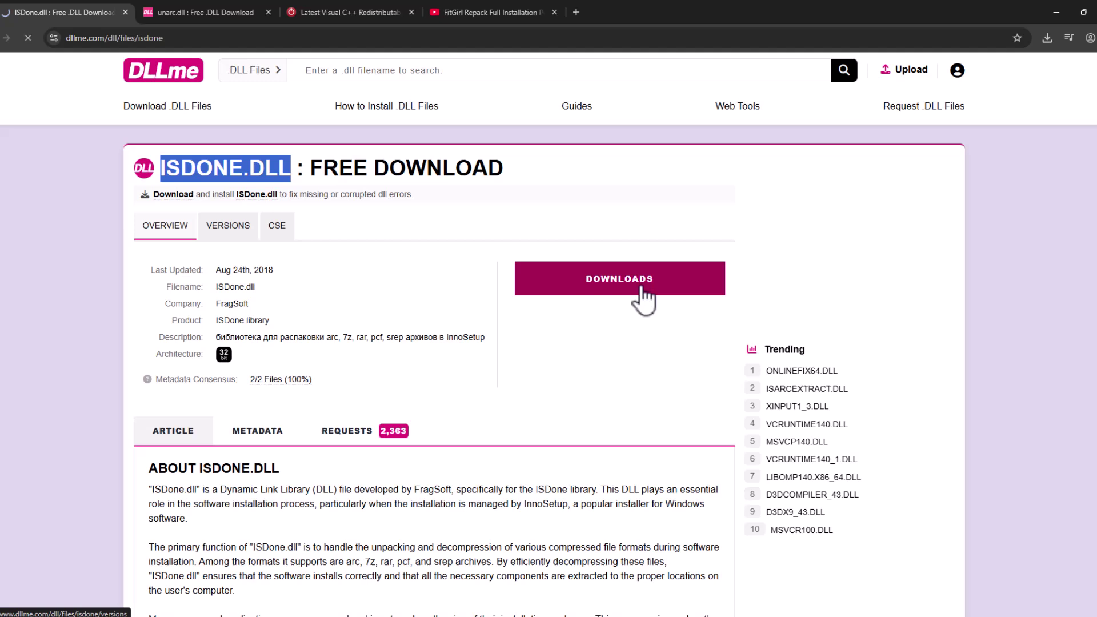
Download the first 32-bit ISDone.dll version (9.17 beta) as ISDone_x86.zip
scroll(1012, 244, "down", 1)
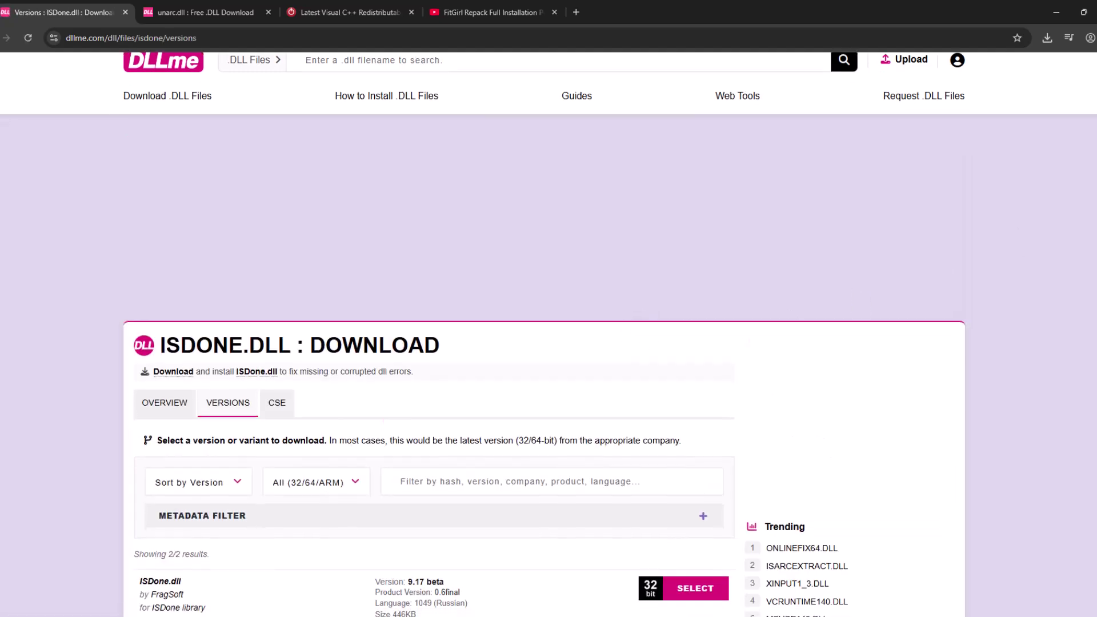
scroll(864, 297, "down", 1)
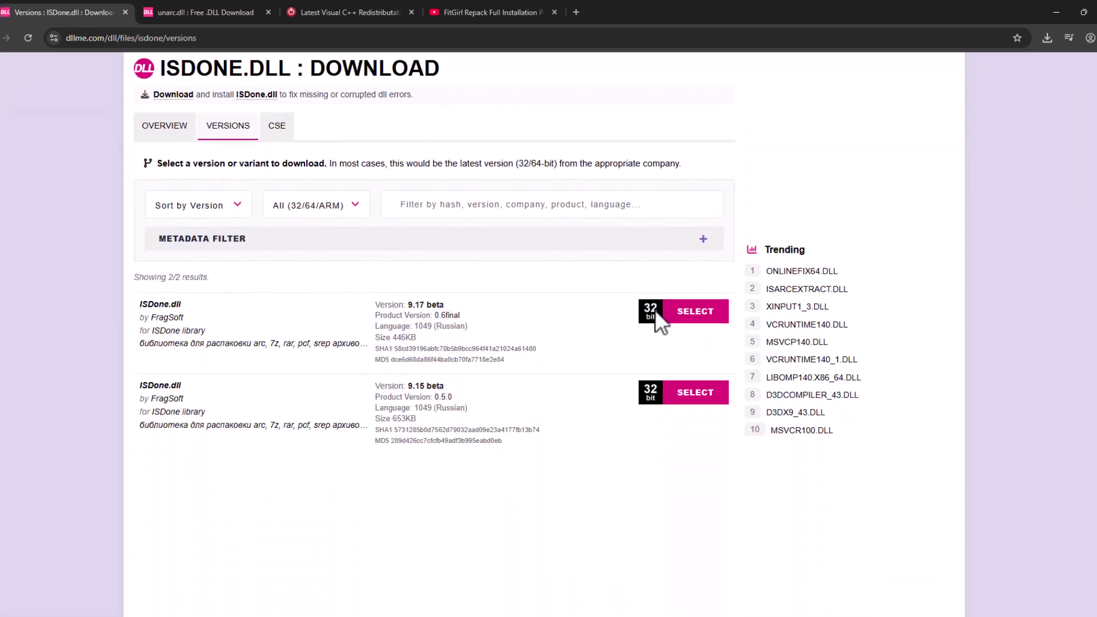
left_click(684, 332)
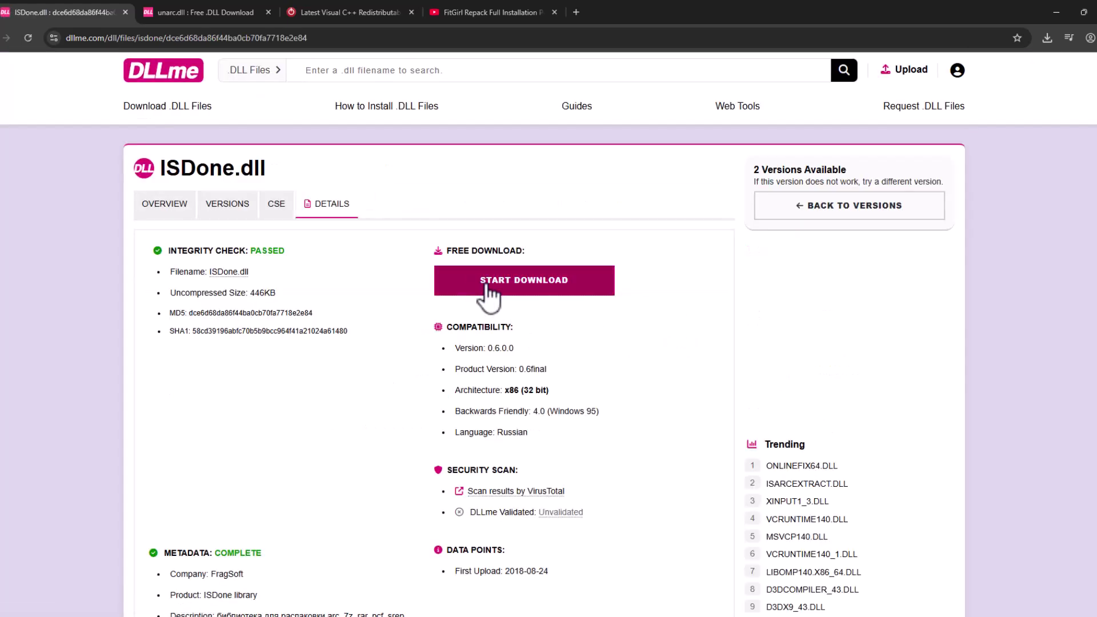
left_click(490, 286)
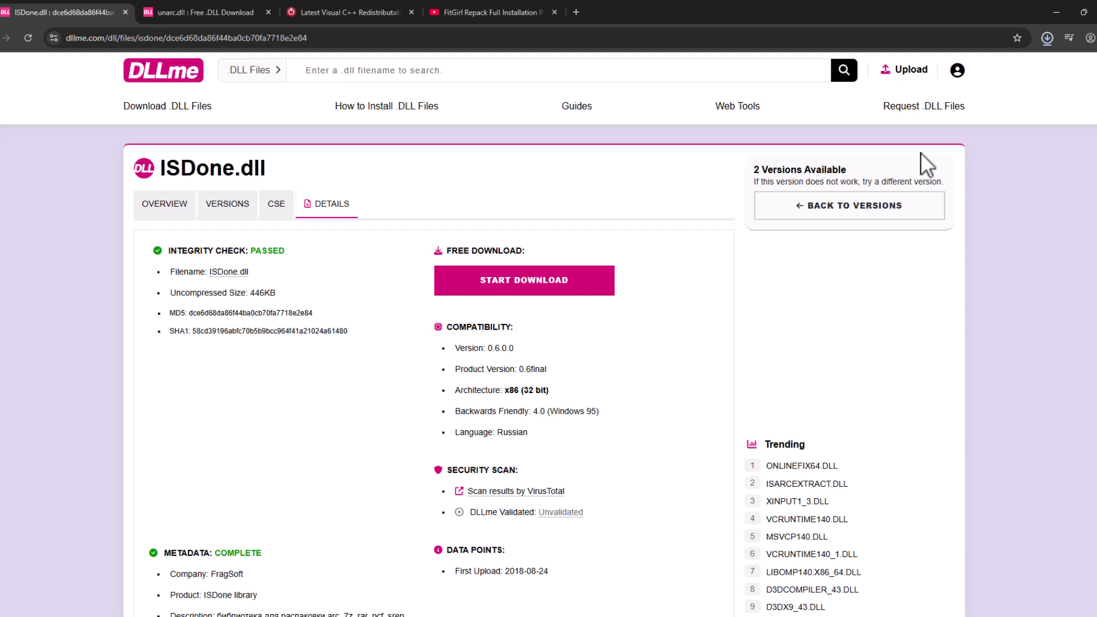
left_click(1050, 38)
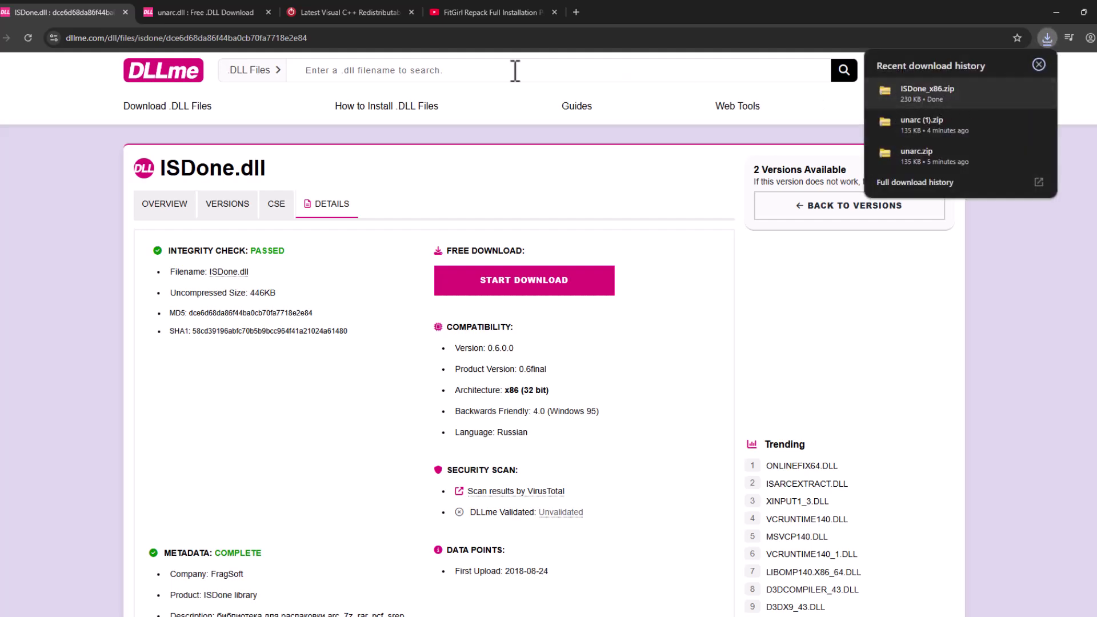
On the unarc.dll page, download the 333.5 KB 32-bit version as unarc_x86.zip
left_click(207, 4)
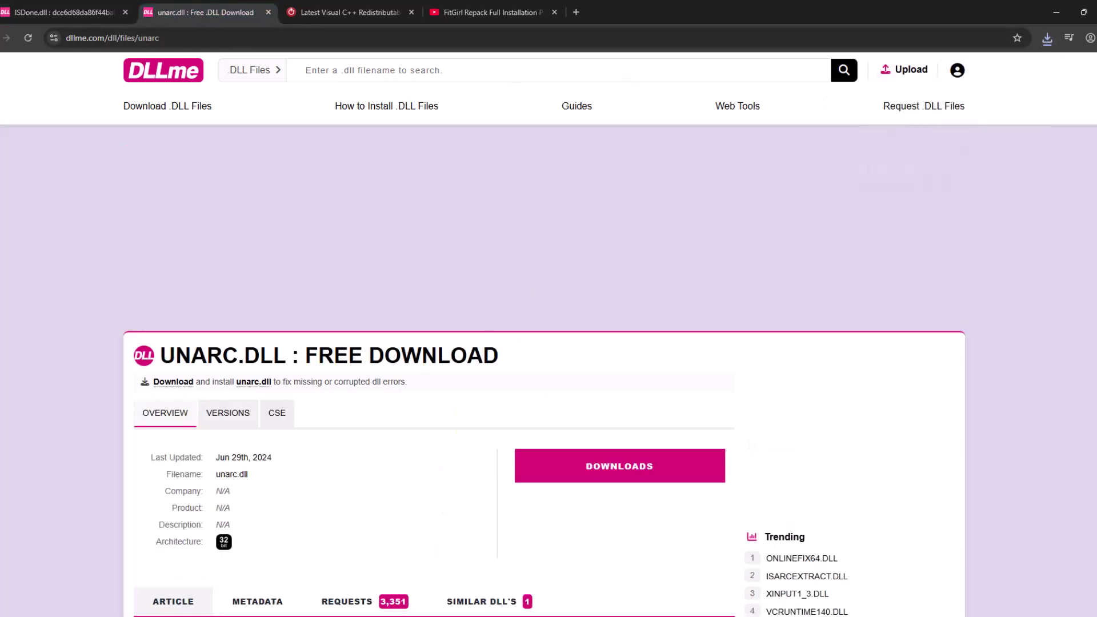
scroll(549, 372, "down", 3)
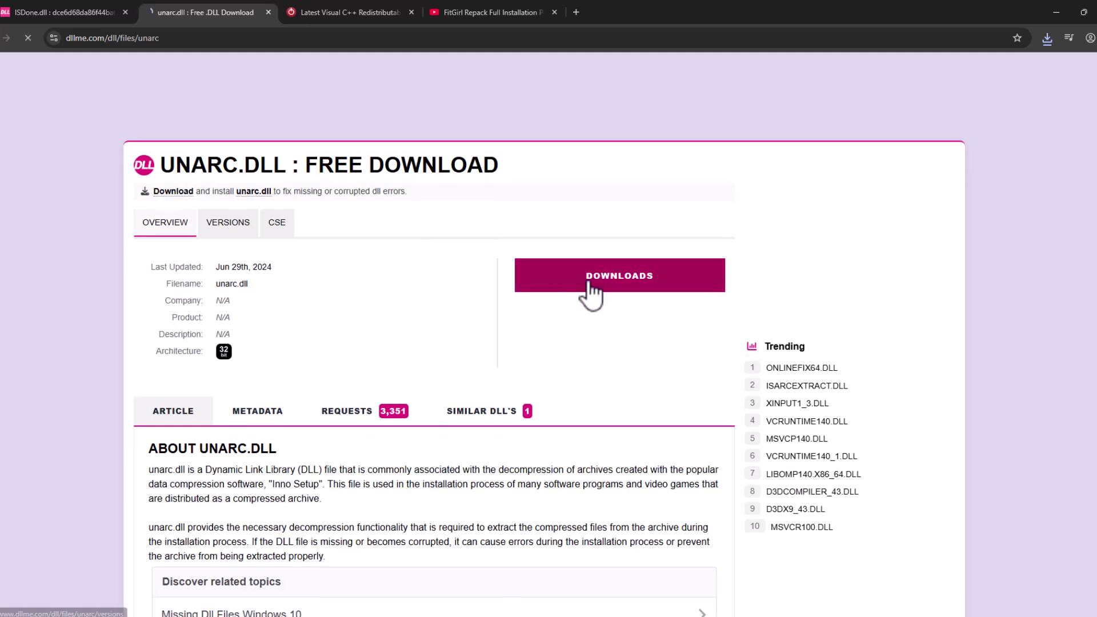
left_click(583, 280)
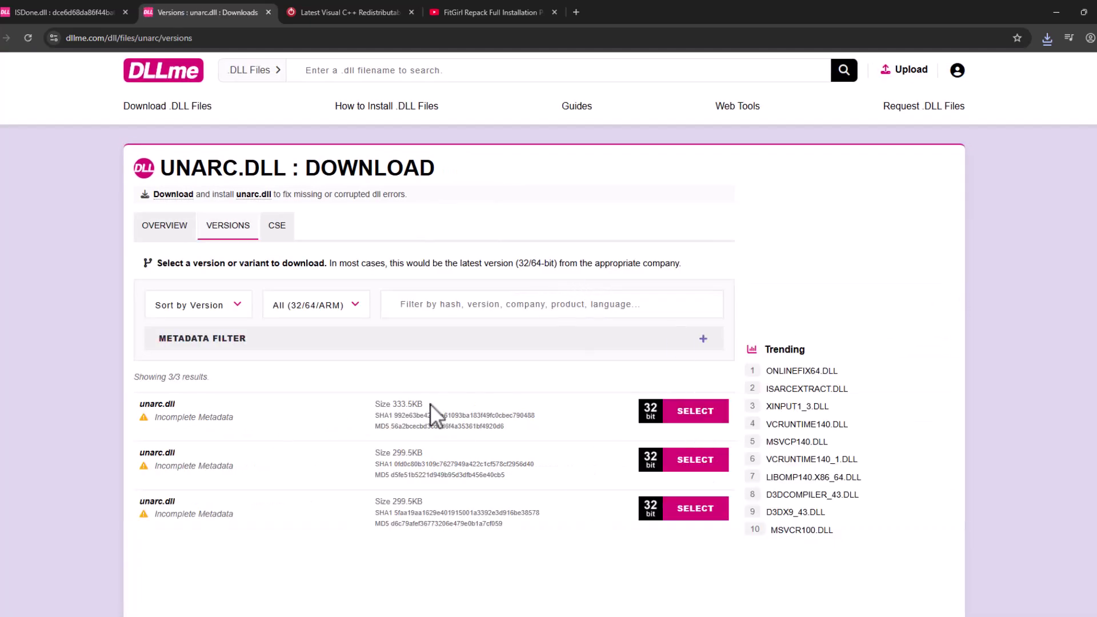
left_click_drag(431, 404, 153, 417)
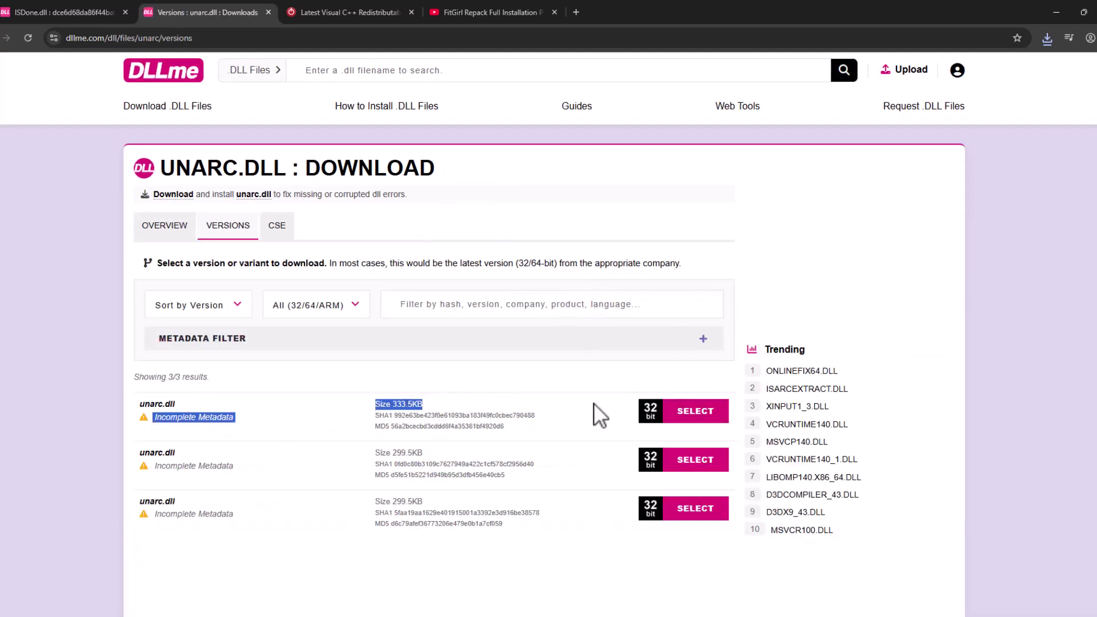
left_click(694, 423)
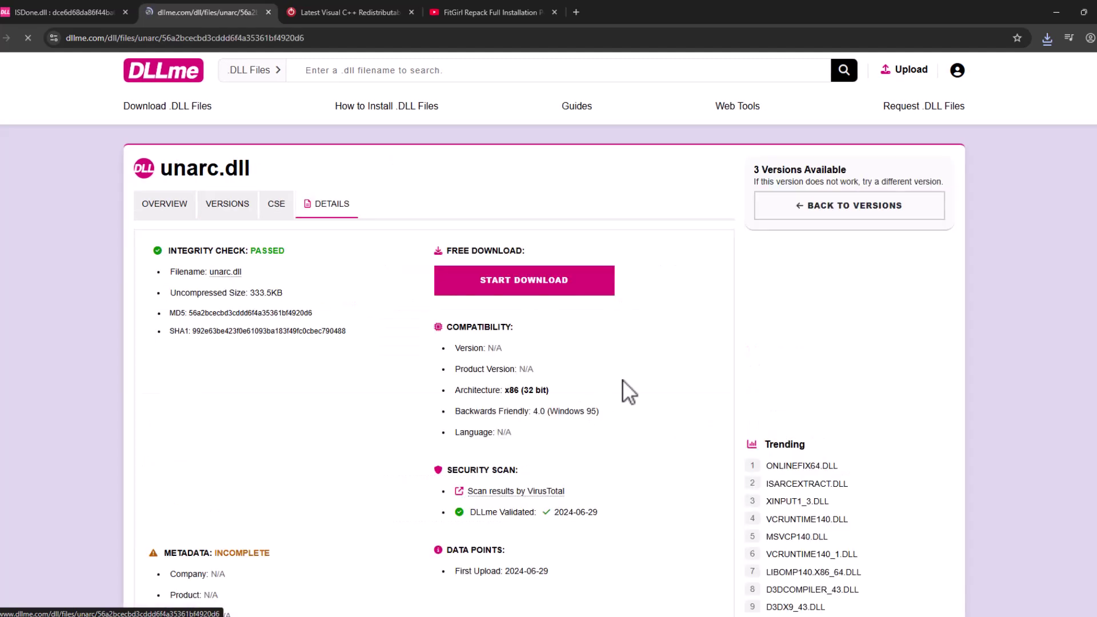
left_click(506, 286)
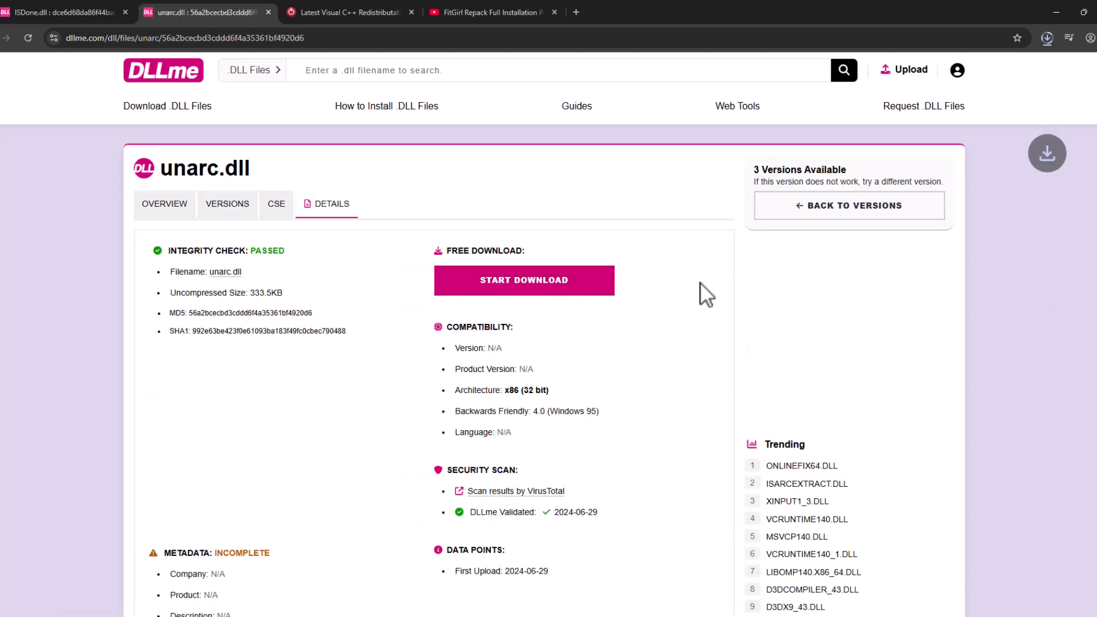
left_click(1047, 38)
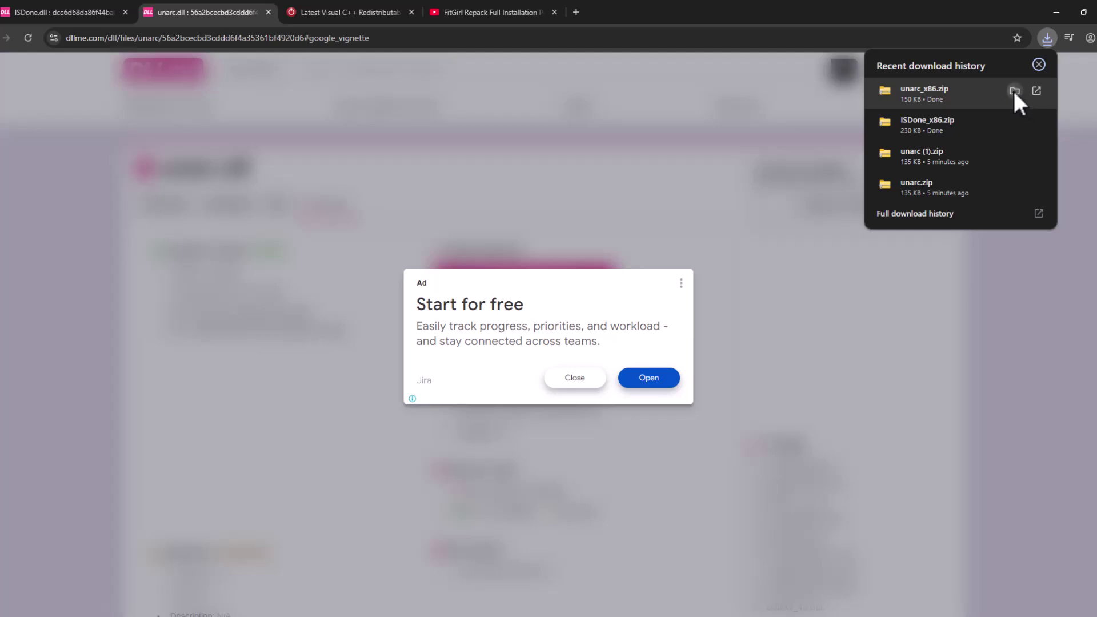
Extract unarc_x86.zip in the Downloads folder
left_click(1014, 91)
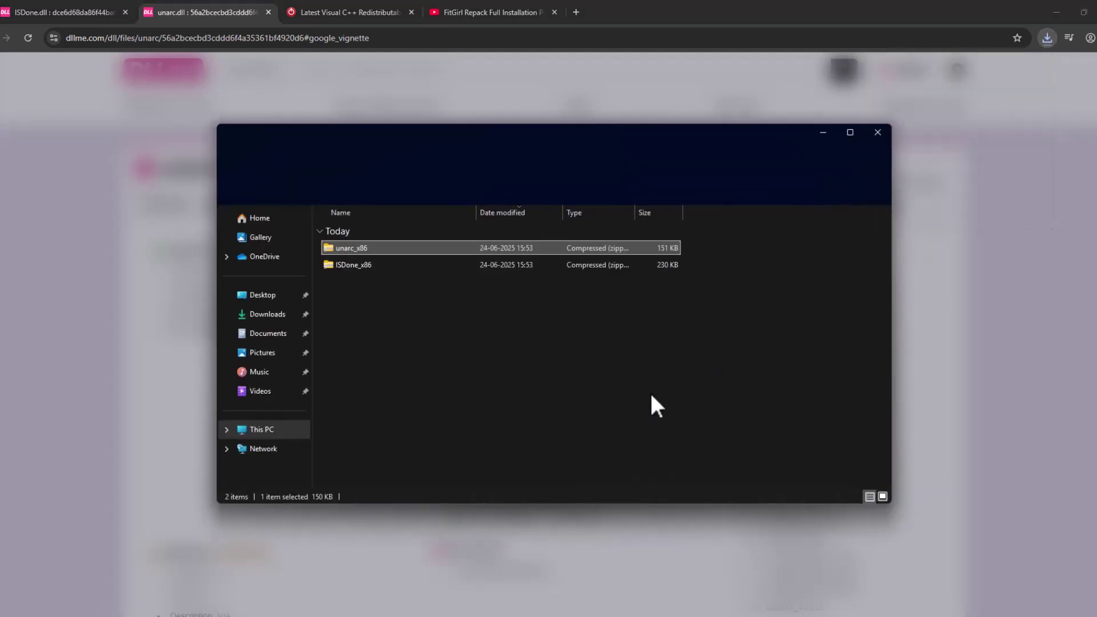
left_click(367, 267)
left_click(362, 252)
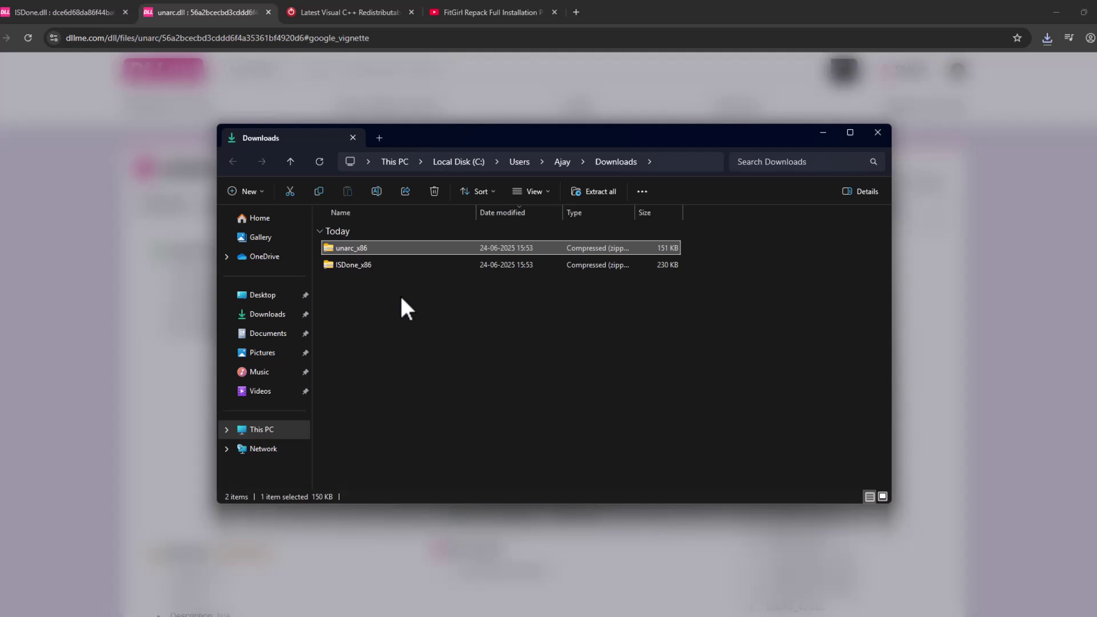
right_click(351, 249)
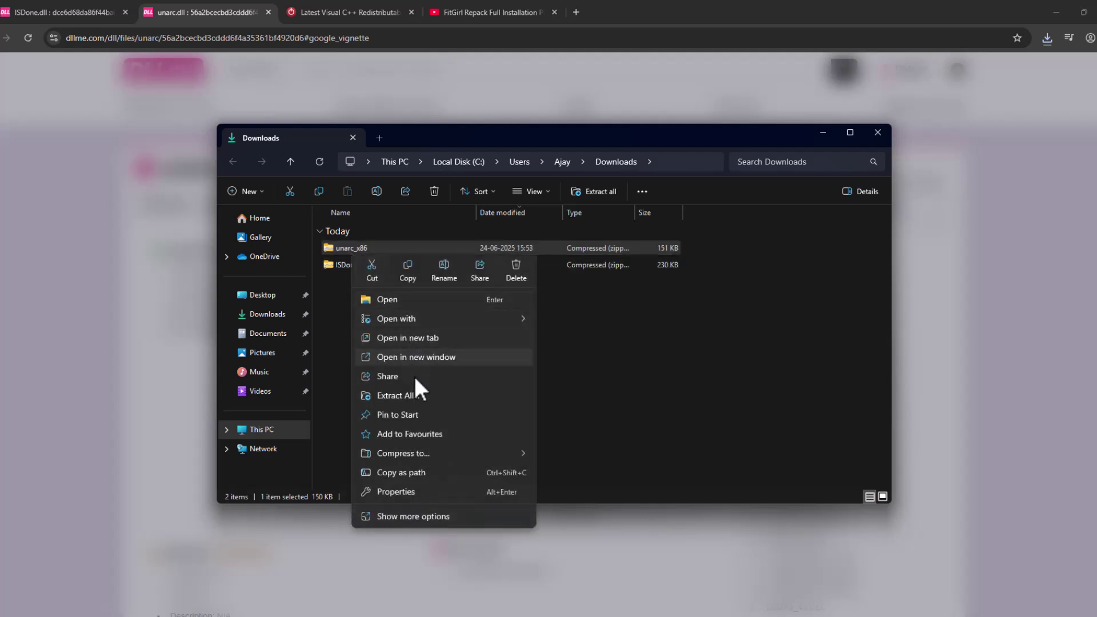
left_click(417, 394)
left_click(654, 427)
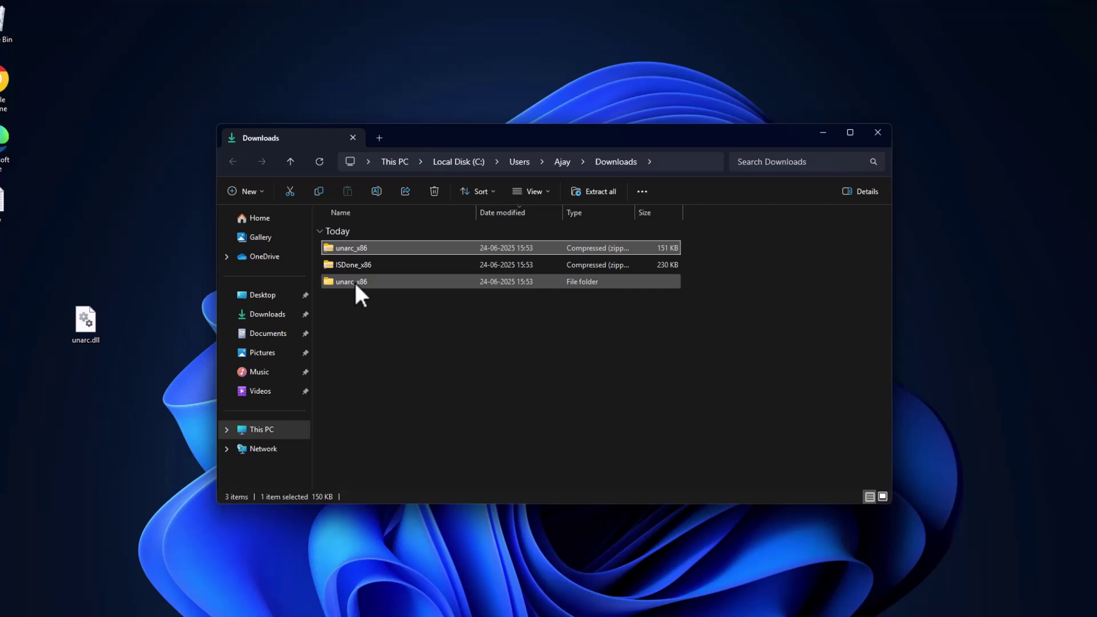
Extract ISDone_x86.zip and move ISDone.dll onto the desktop beside unarc.dll
left_click(355, 271)
right_click(348, 265)
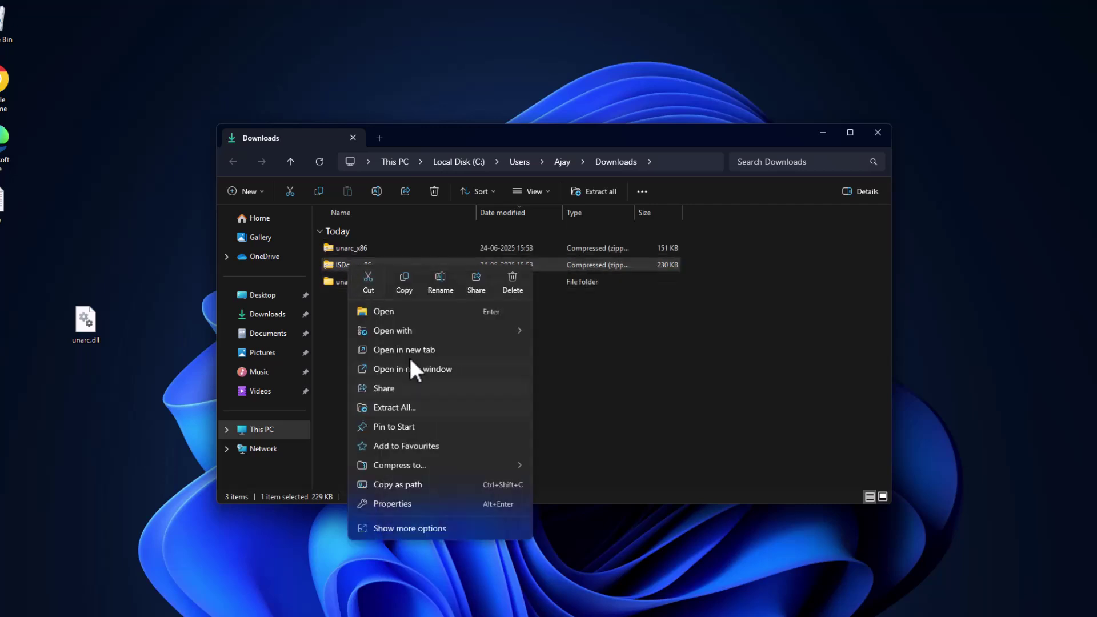
left_click(407, 407)
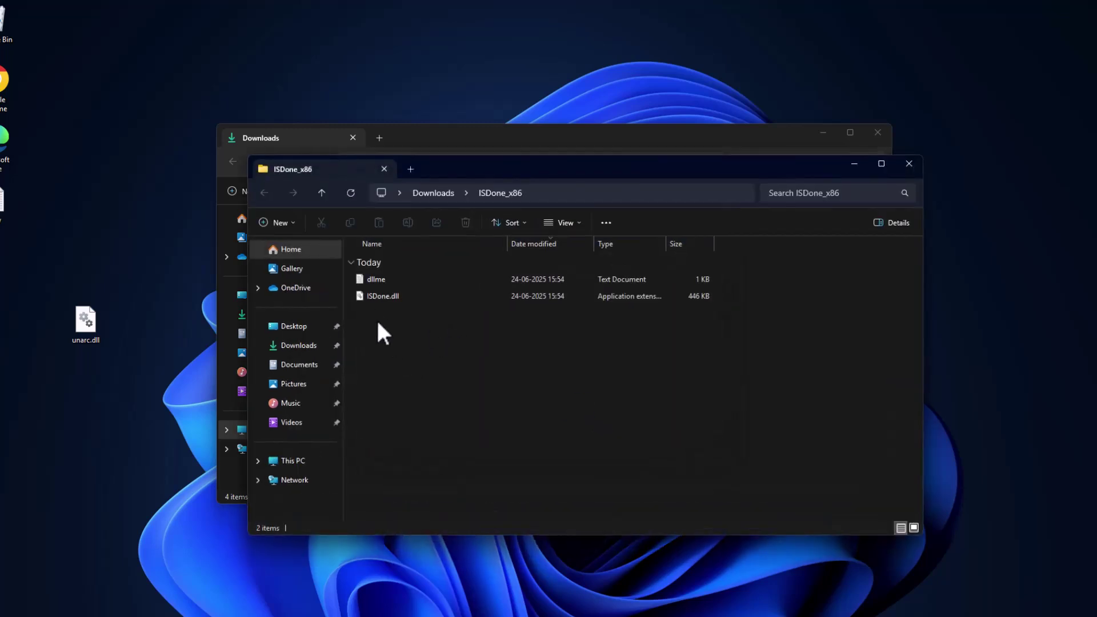
left_click_drag(385, 296, 131, 381)
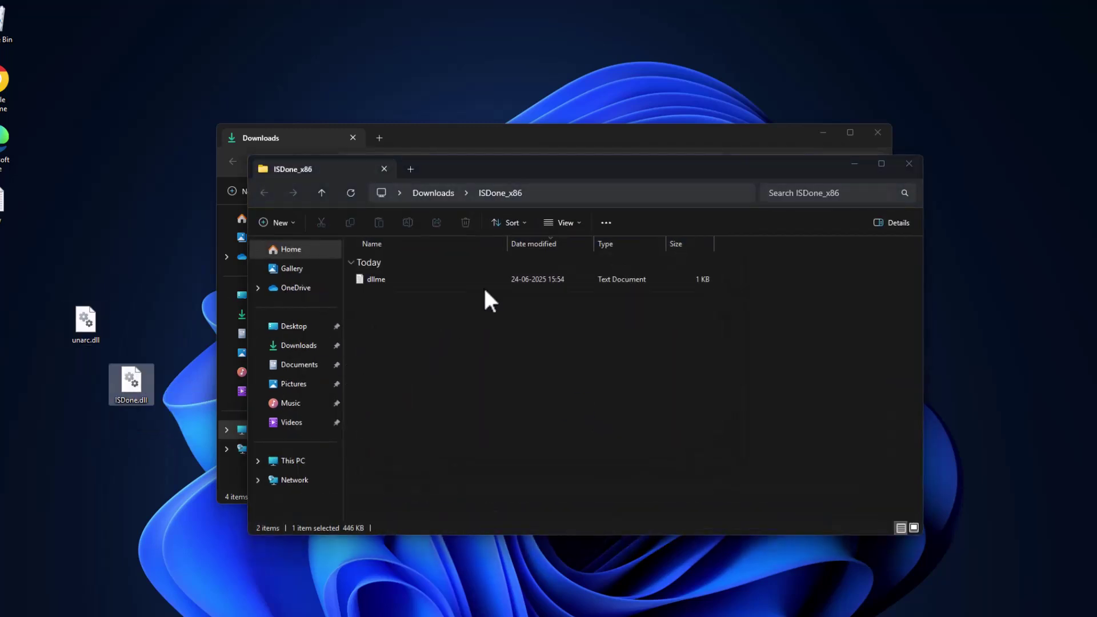
left_click(903, 170)
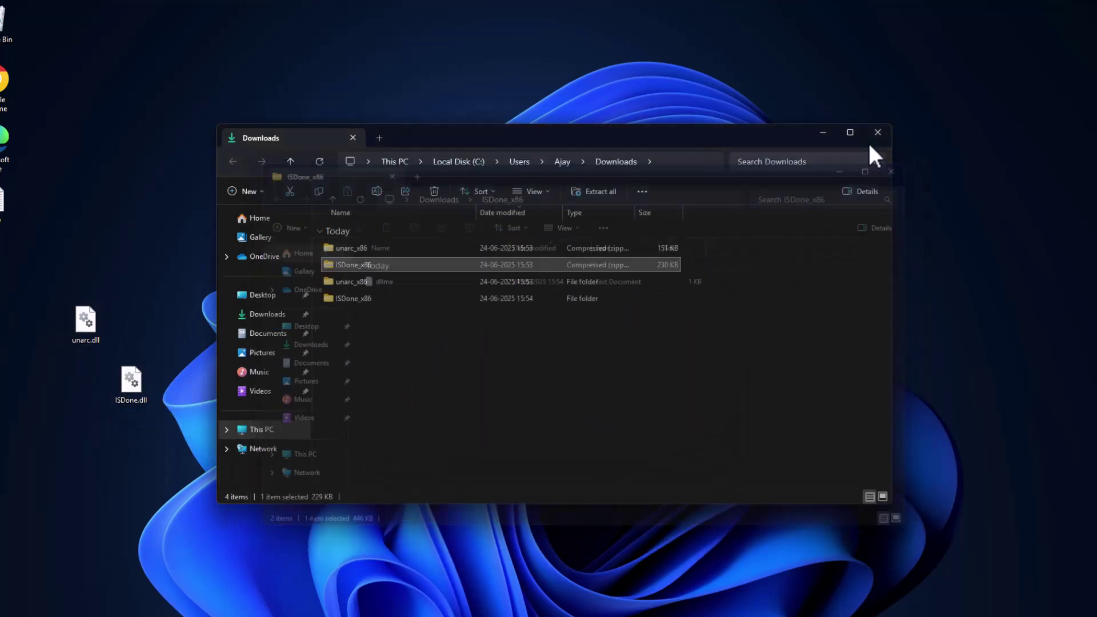
Copy unarc.dll and ISDone.dll from the desktop
left_click(263, 430)
left_click(147, 442)
left_click_drag(149, 437, 57, 325)
right_click(86, 327)
left_click(147, 344)
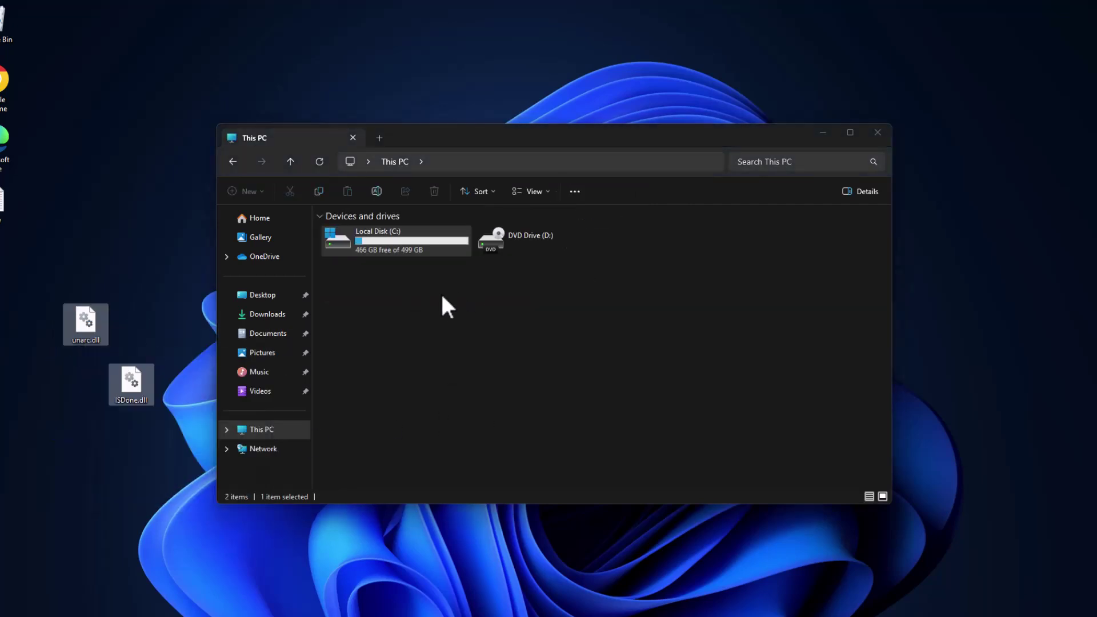
Paste both DLLs into C:\Windows\System32, granting administrator permission for all items
double_click(399, 244)
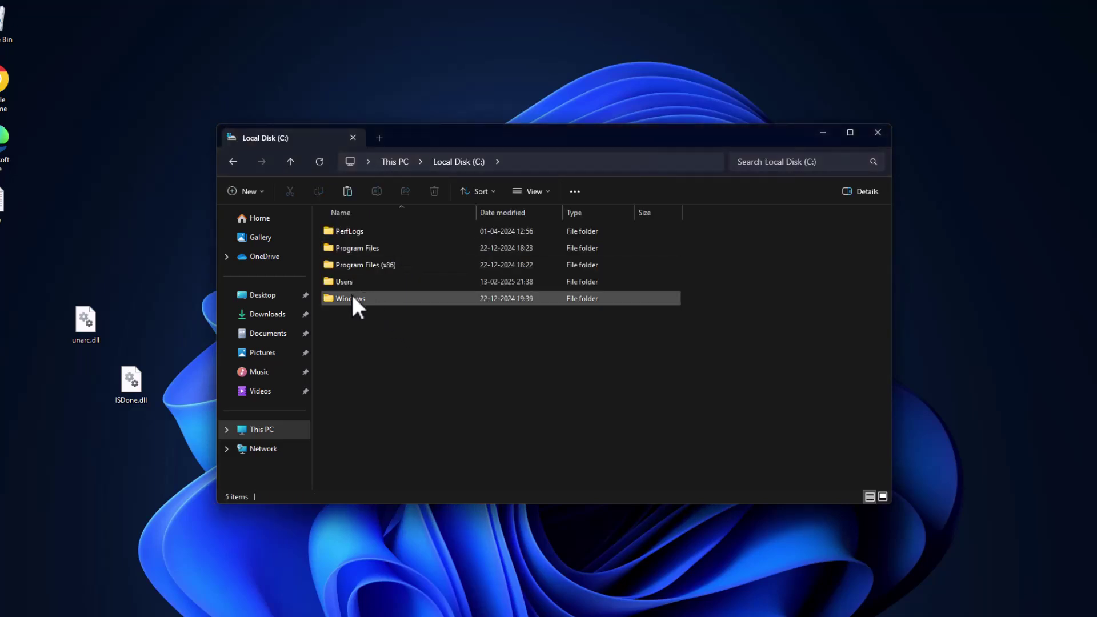
double_click(344, 298)
type("sche")
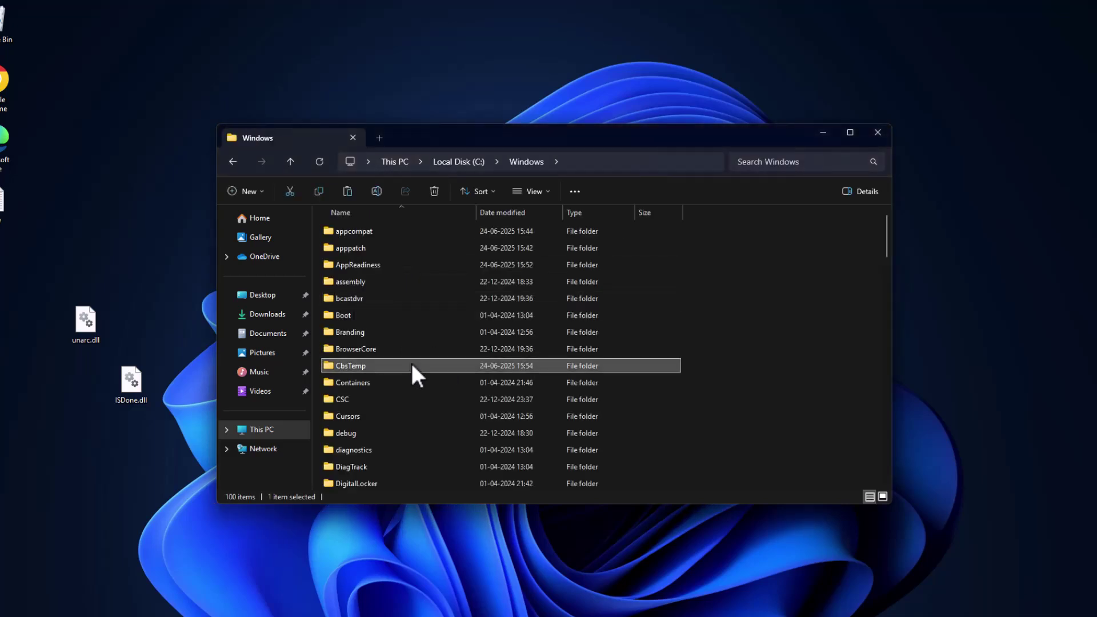
key("Down")
key("Down")
key("Down")
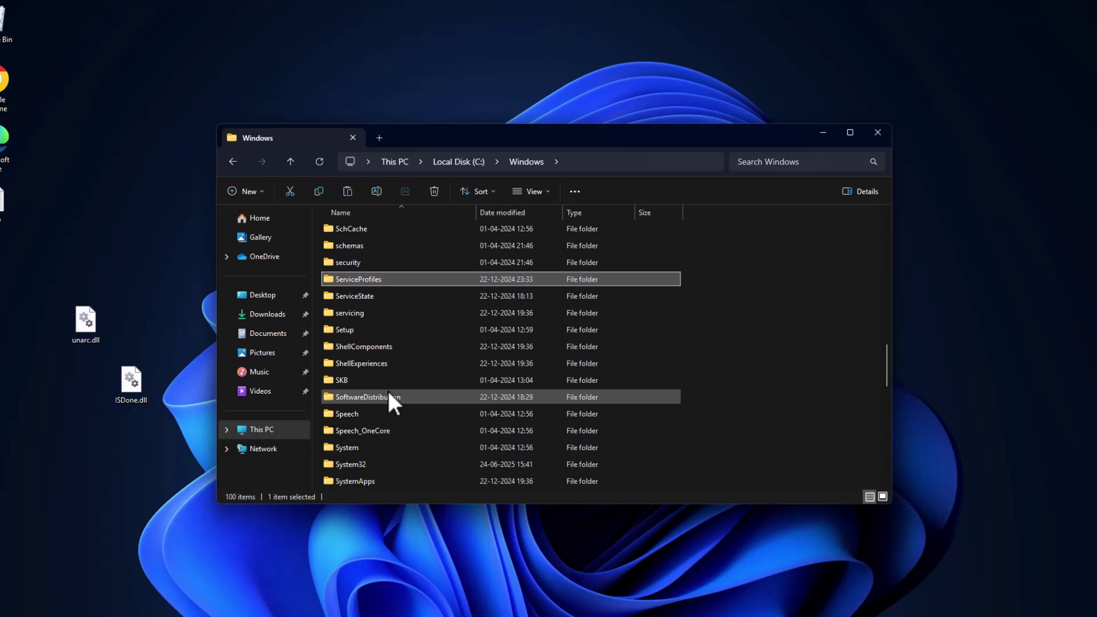
double_click(371, 463)
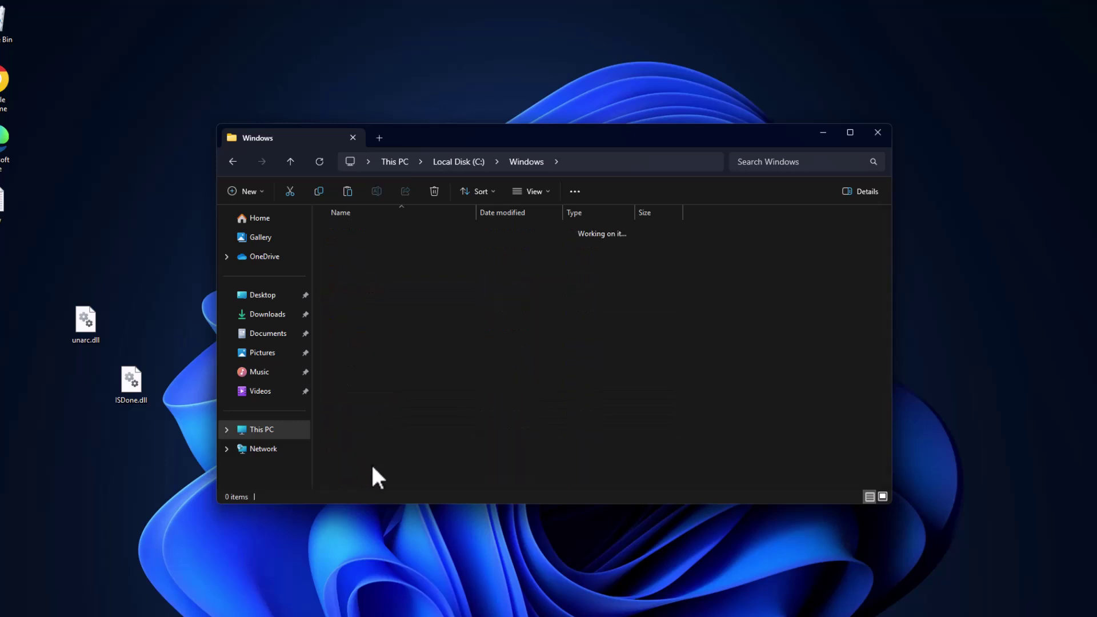
right_click(743, 272)
left_click(766, 290)
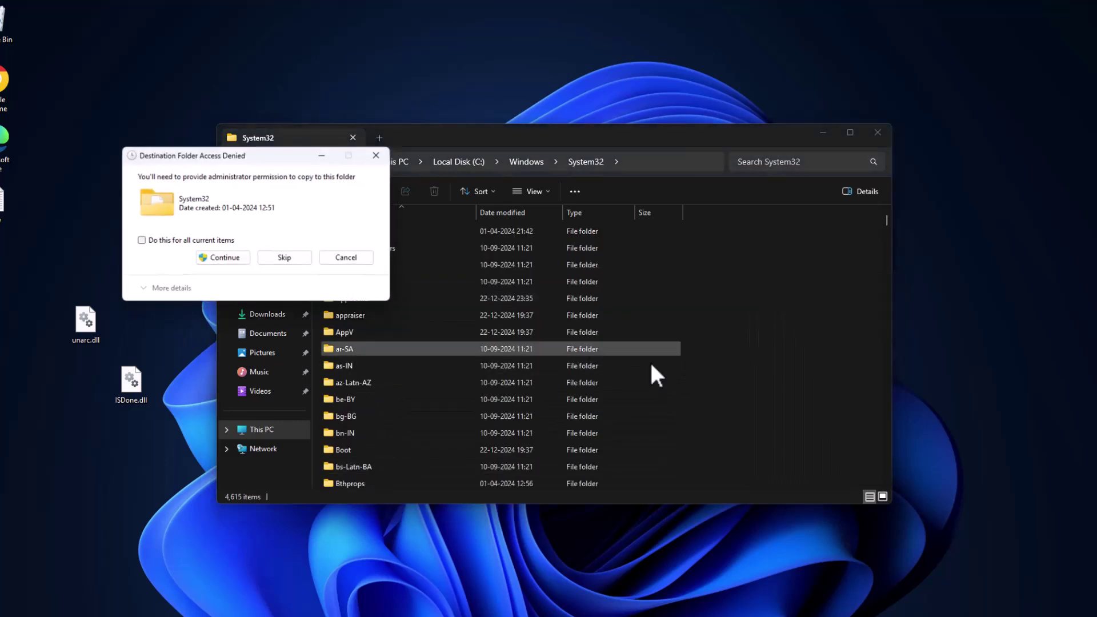
left_click(139, 240)
left_click(230, 260)
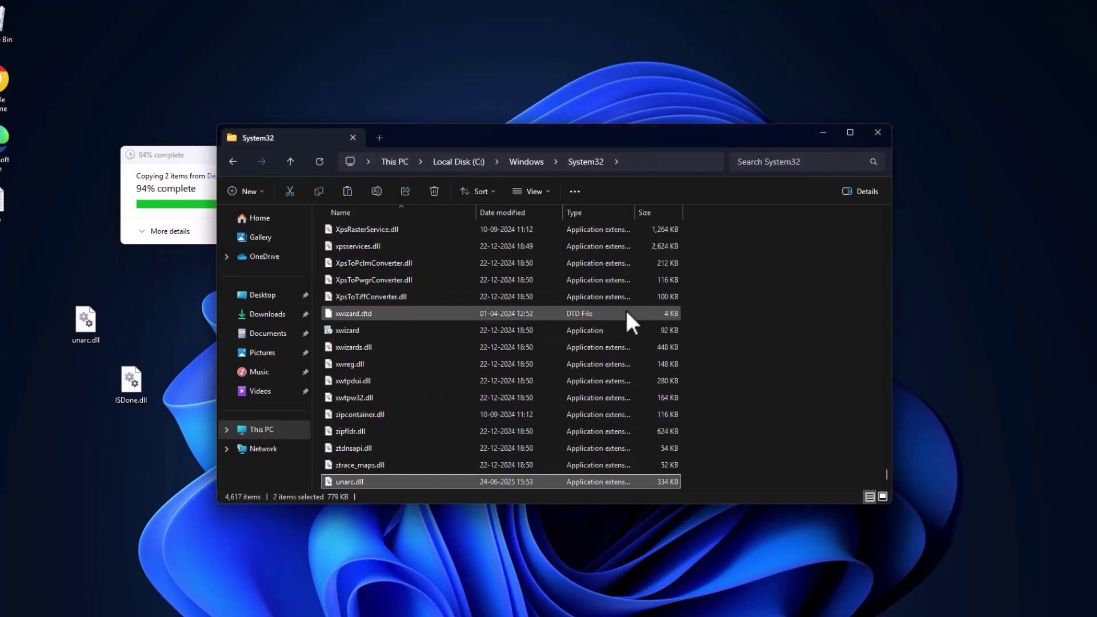
Paste both DLLs into C:\Windows\SysWOW64 with administrator permission
left_click(233, 161)
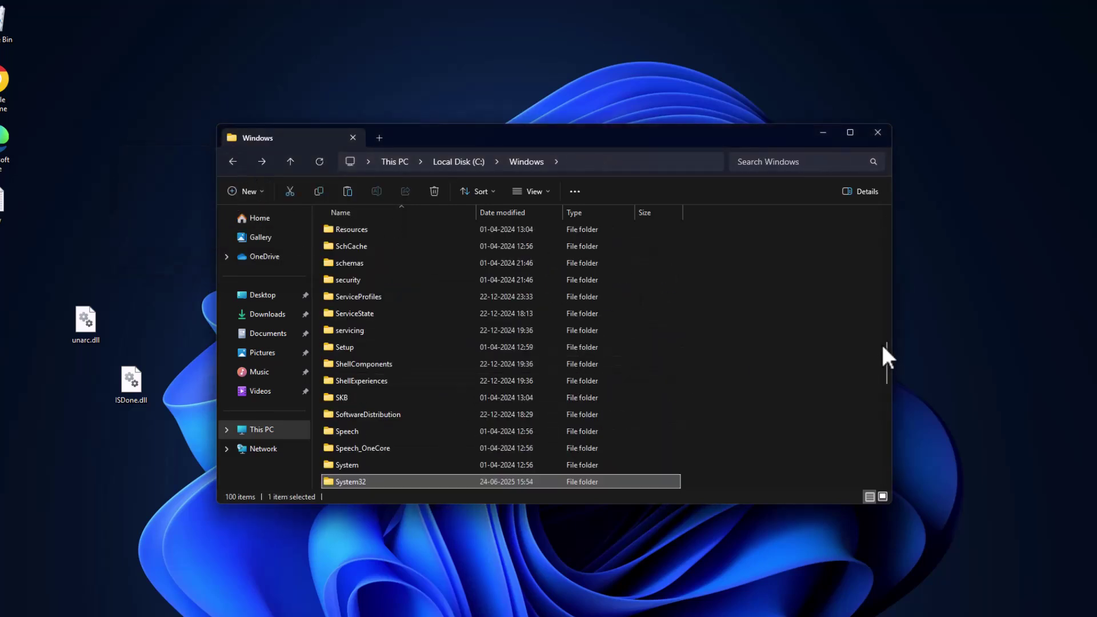
scroll(884, 349, "down", 1)
scroll(887, 366, "down", 3)
left_click(358, 371)
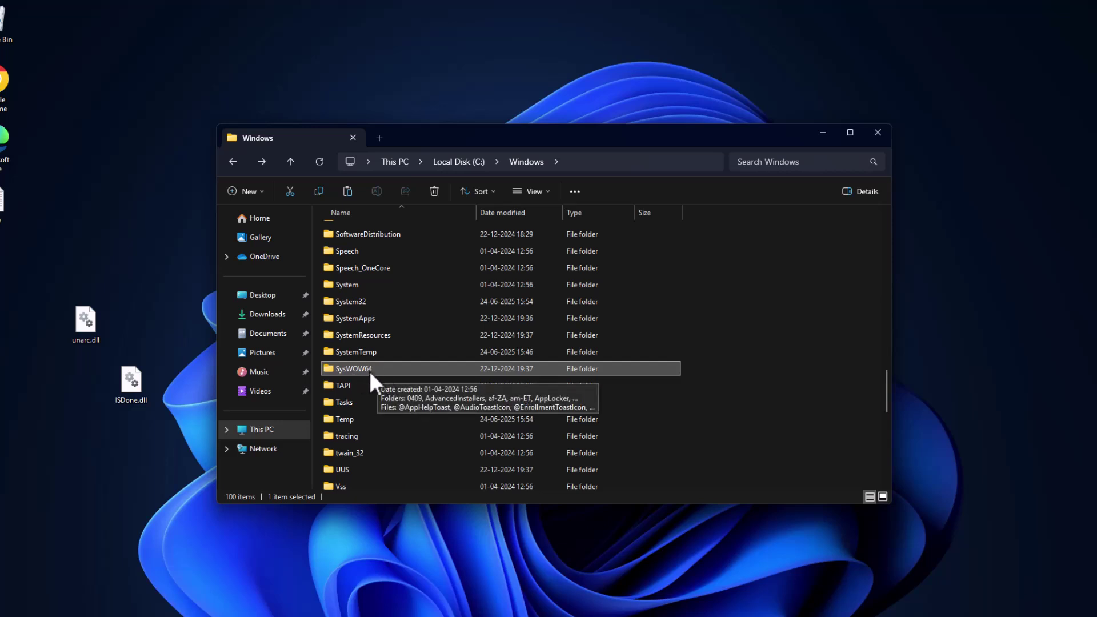
double_click(370, 372)
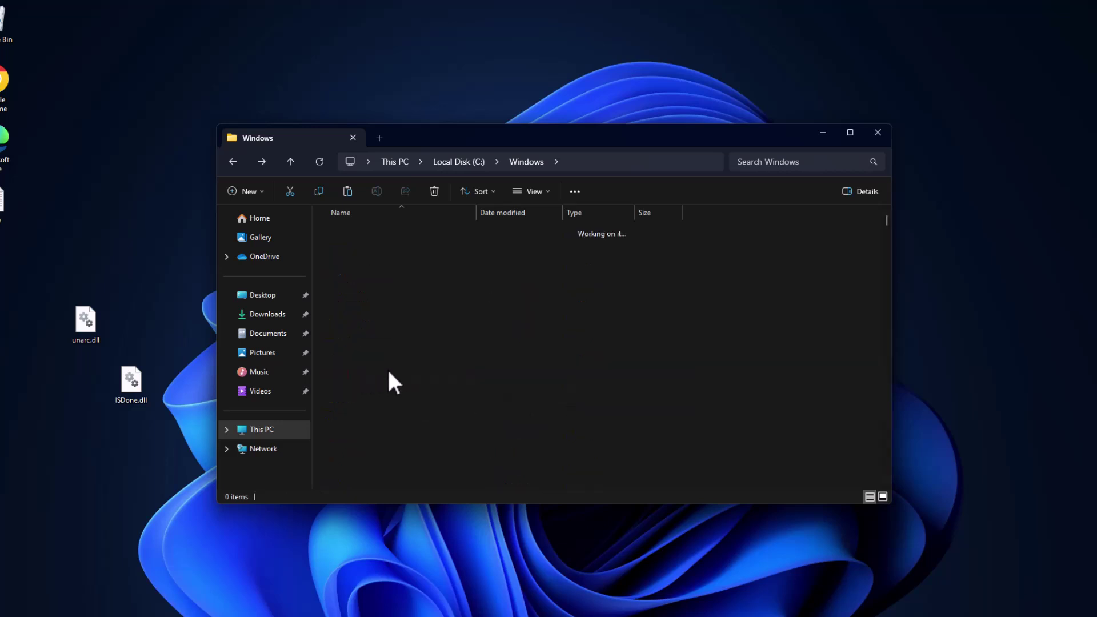
right_click(764, 278)
left_click(772, 297)
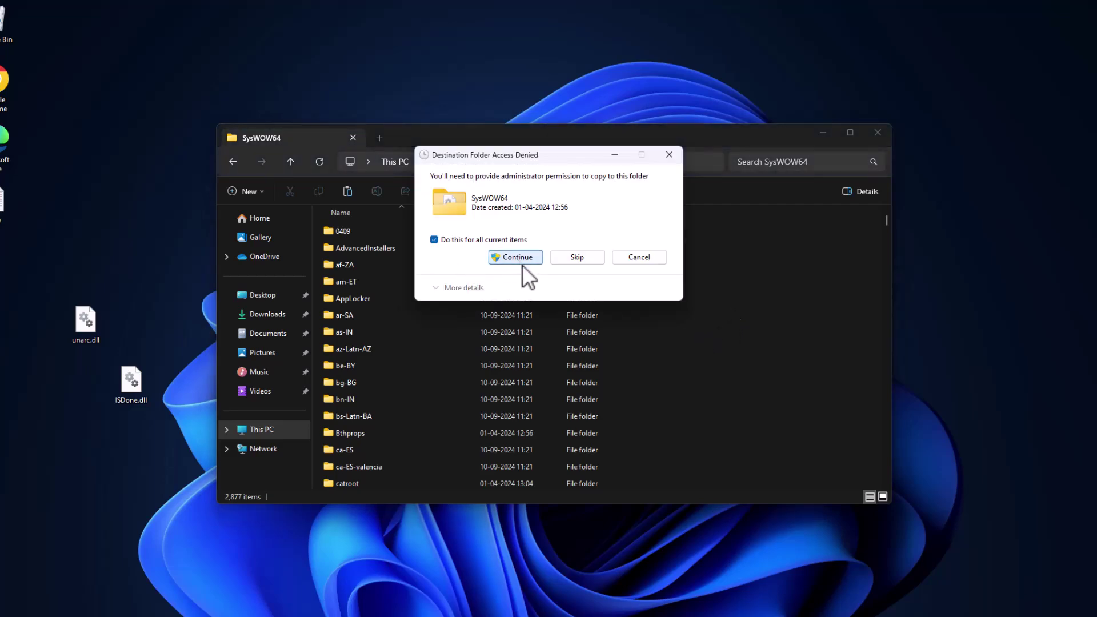
left_click(521, 262)
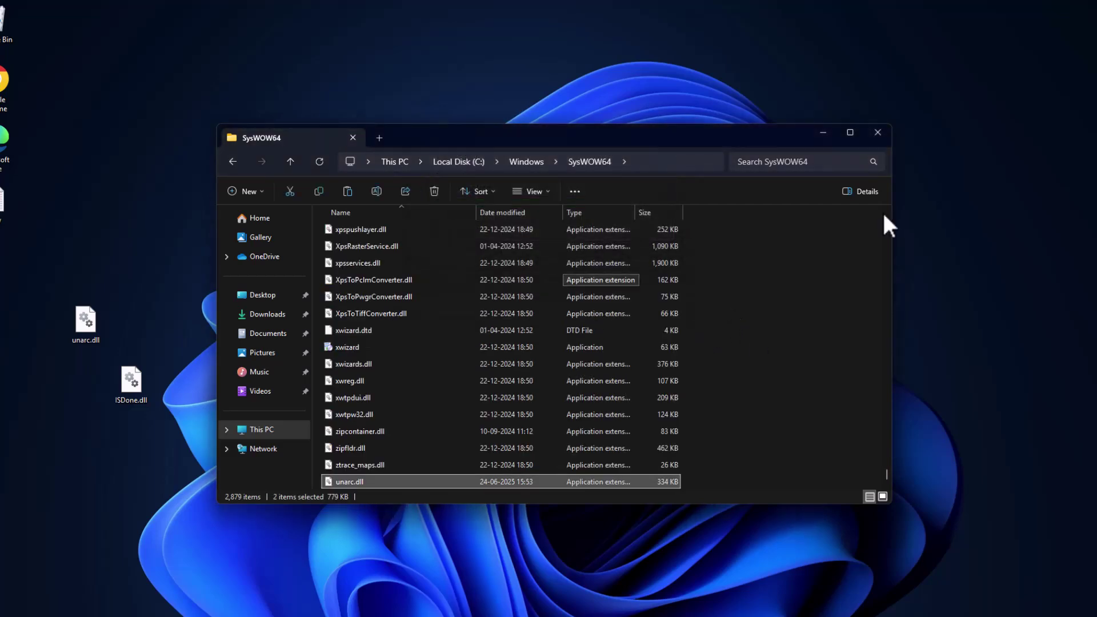
Close Explorer and select the TechPowerUp download link in the new.txt notes
left_click(878, 132)
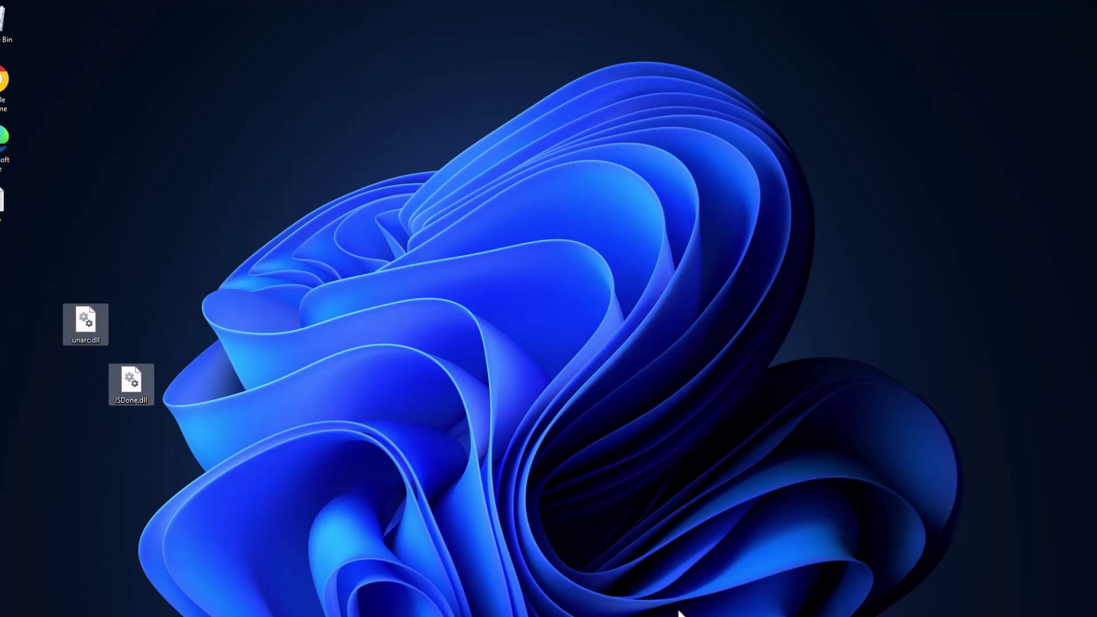
left_click(682, 614)
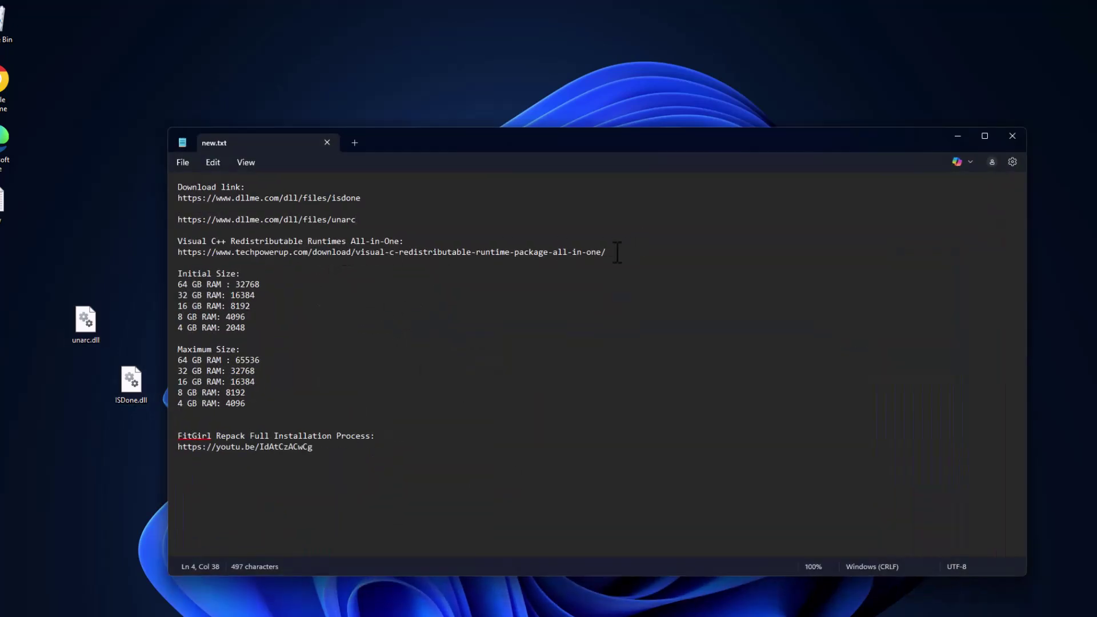
left_click_drag(617, 252, 173, 250)
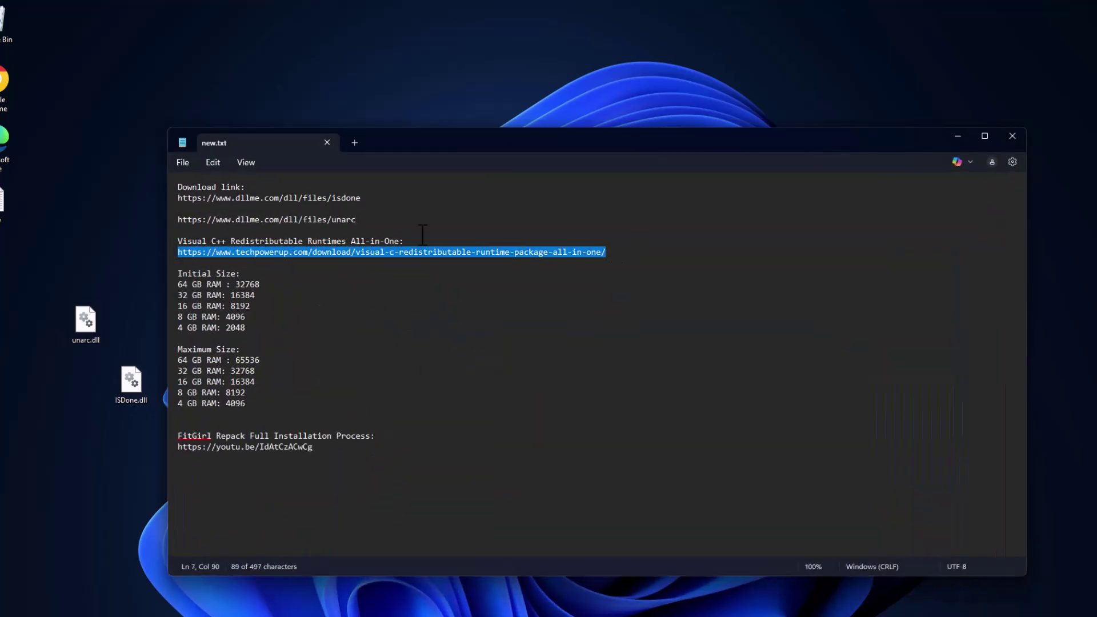
left_click(966, 137)
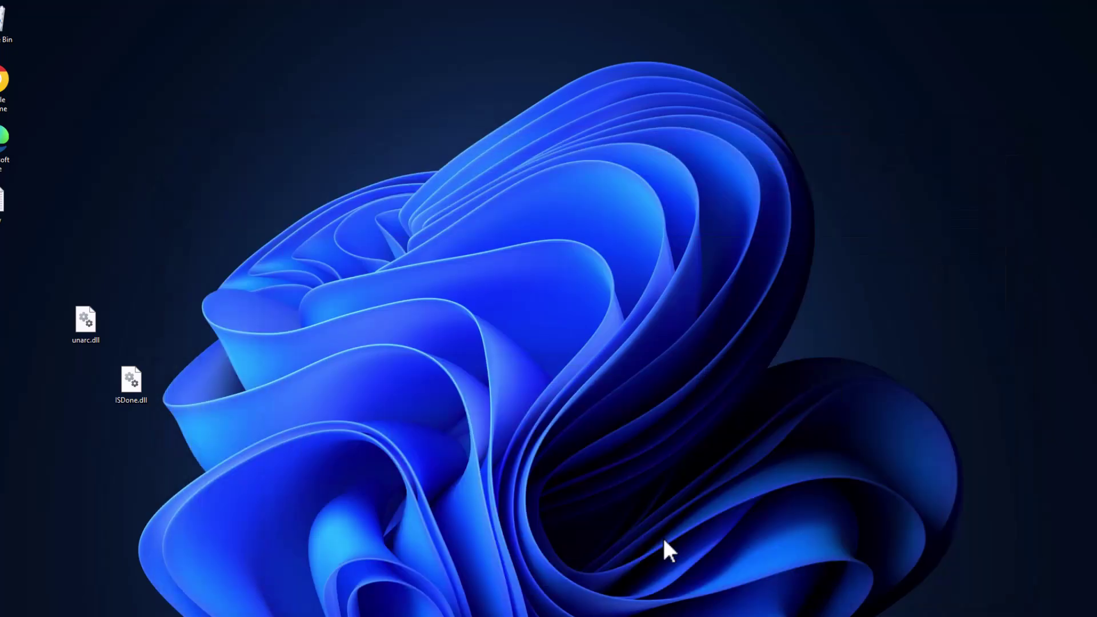
Download Visual-C-Runtimes-All-in-One-Jun-2025.zip (95.7 MB) from TechPowerUp's SG server
left_click(663, 610)
left_click(350, 12)
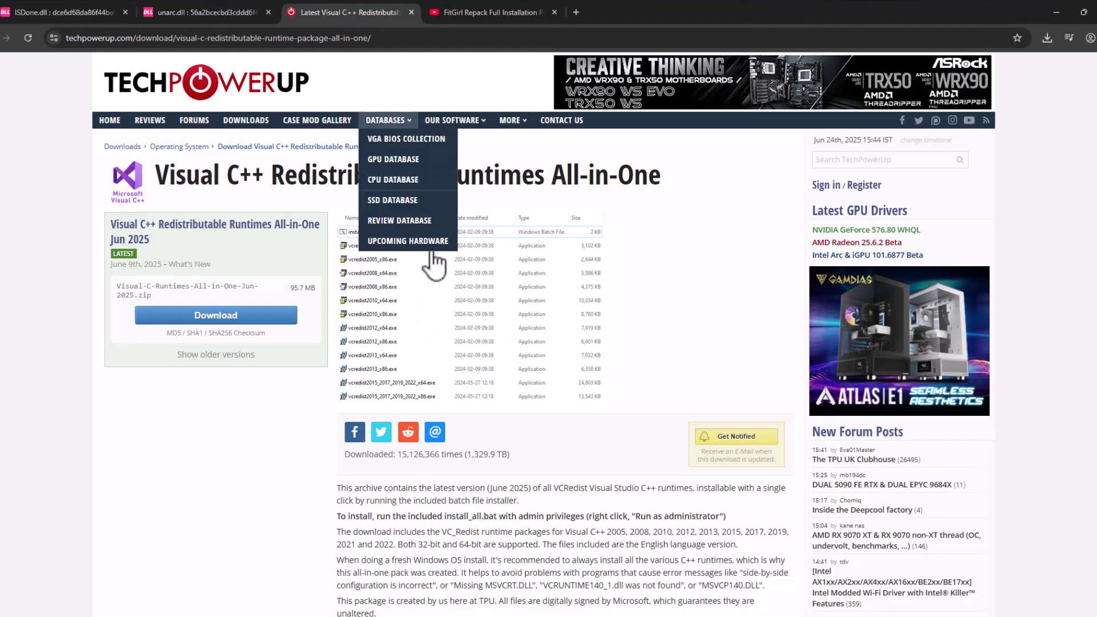
left_click(236, 316)
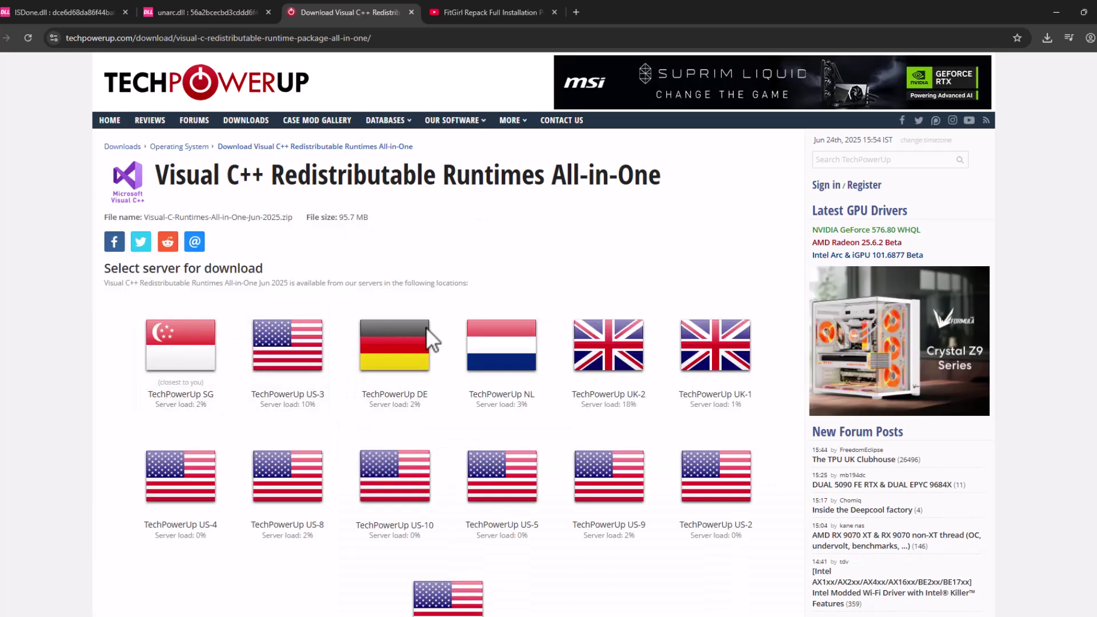
left_click(178, 369)
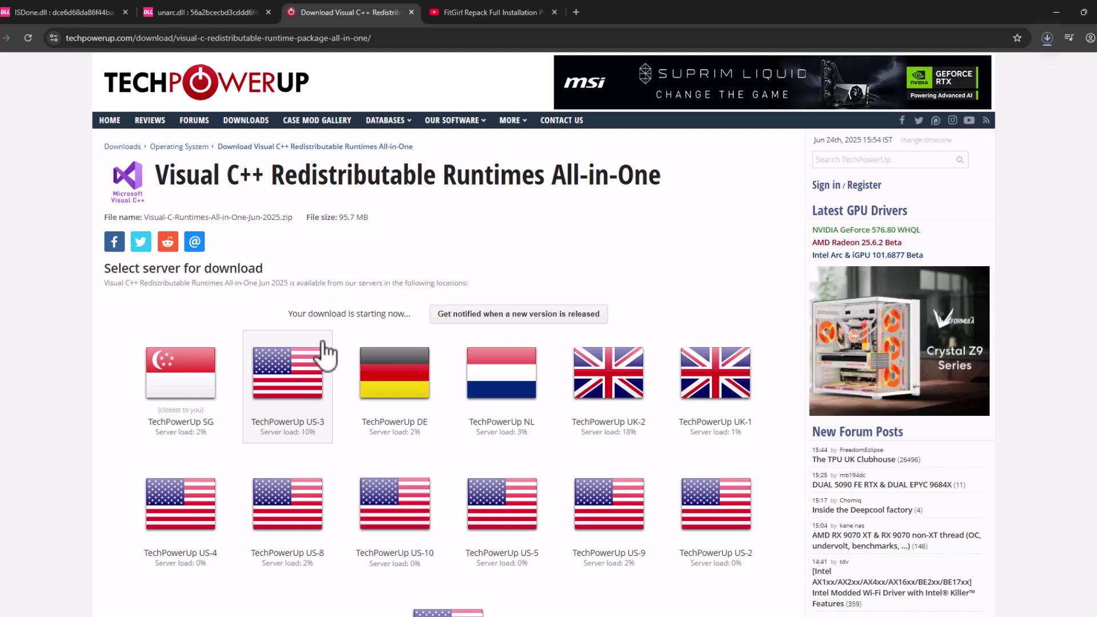
left_click(1050, 41)
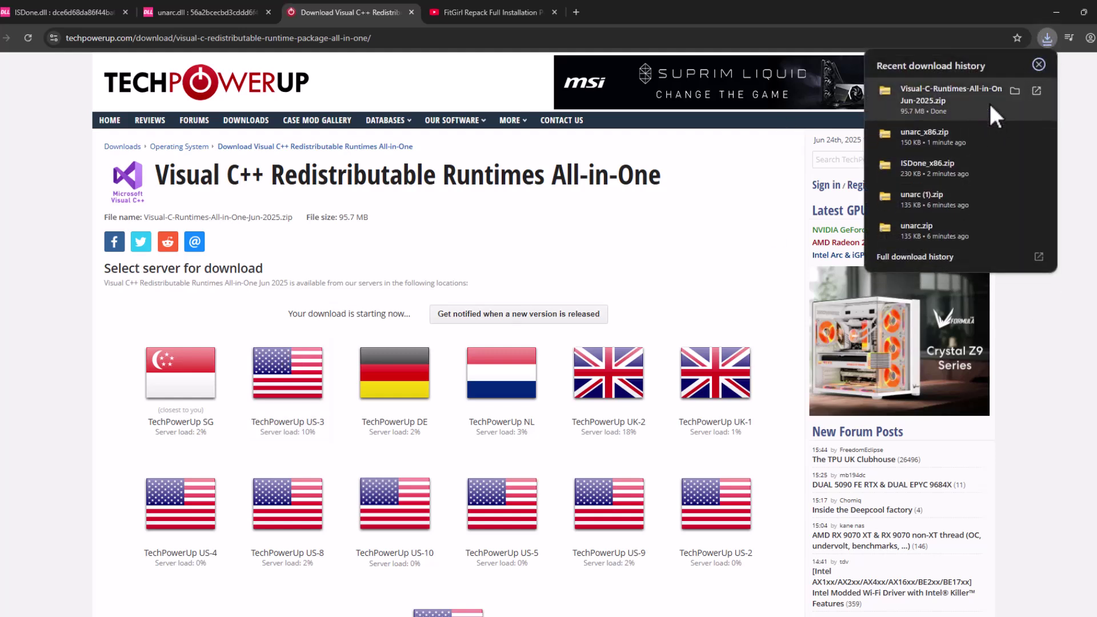
Extract Visual-C-Runtimes-All-in-One-Jun-2025.zip and select install_all in the extracted folder
left_click(1015, 90)
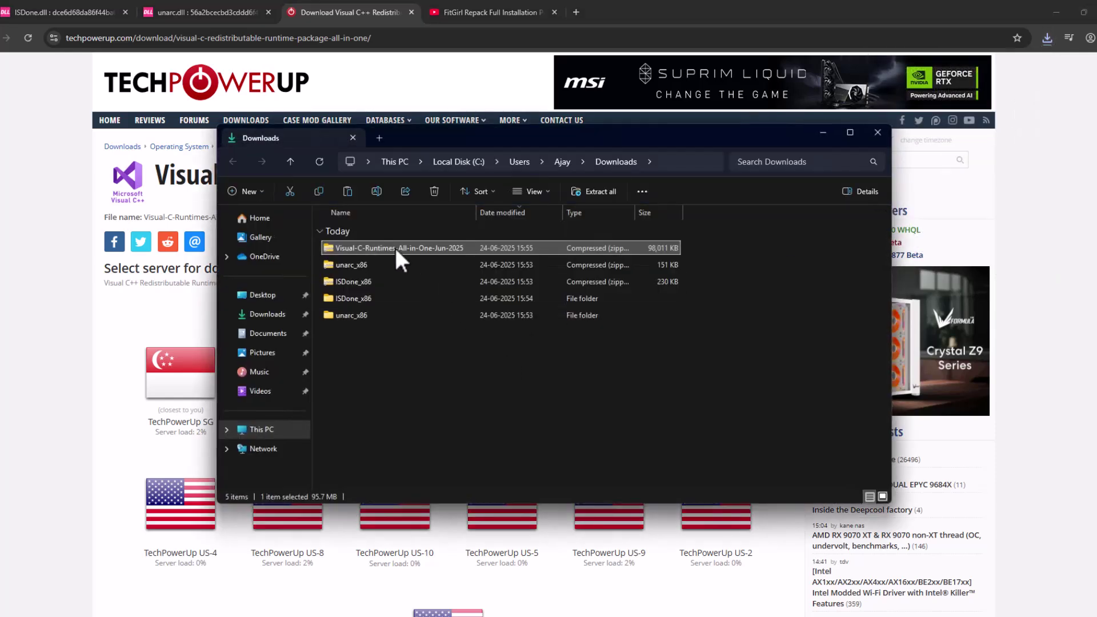
right_click(395, 245)
left_click(472, 387)
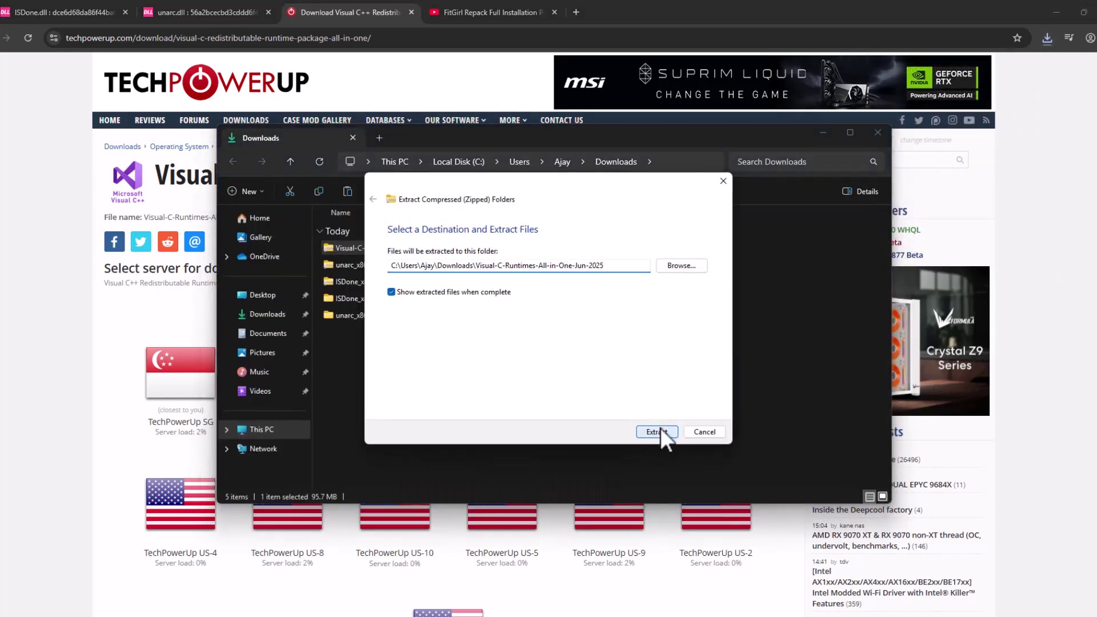
left_click(660, 427)
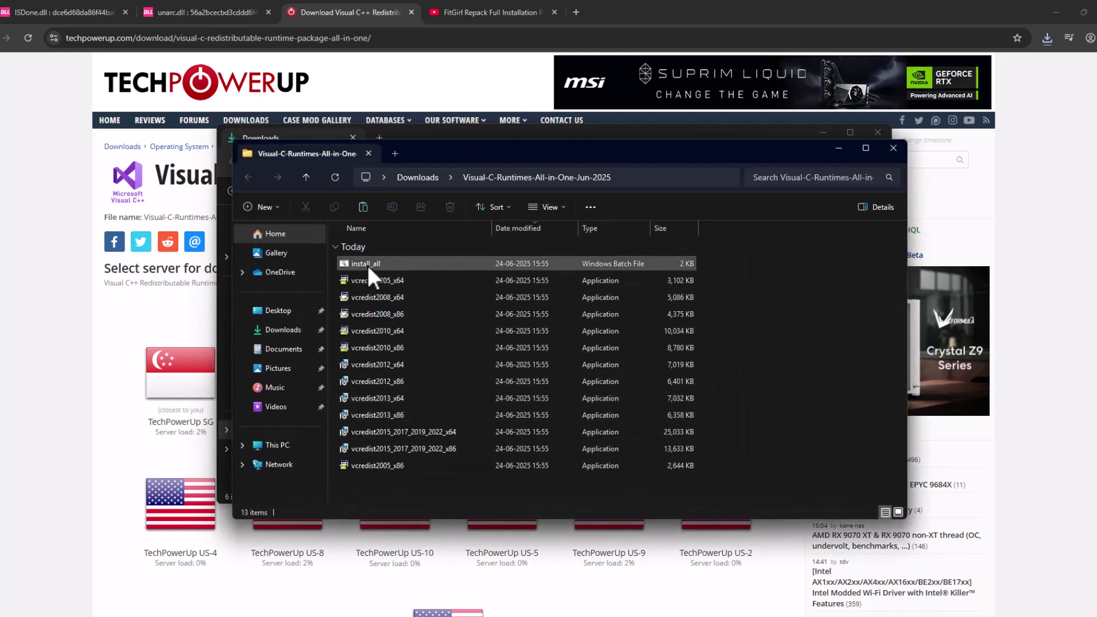
left_click(452, 263)
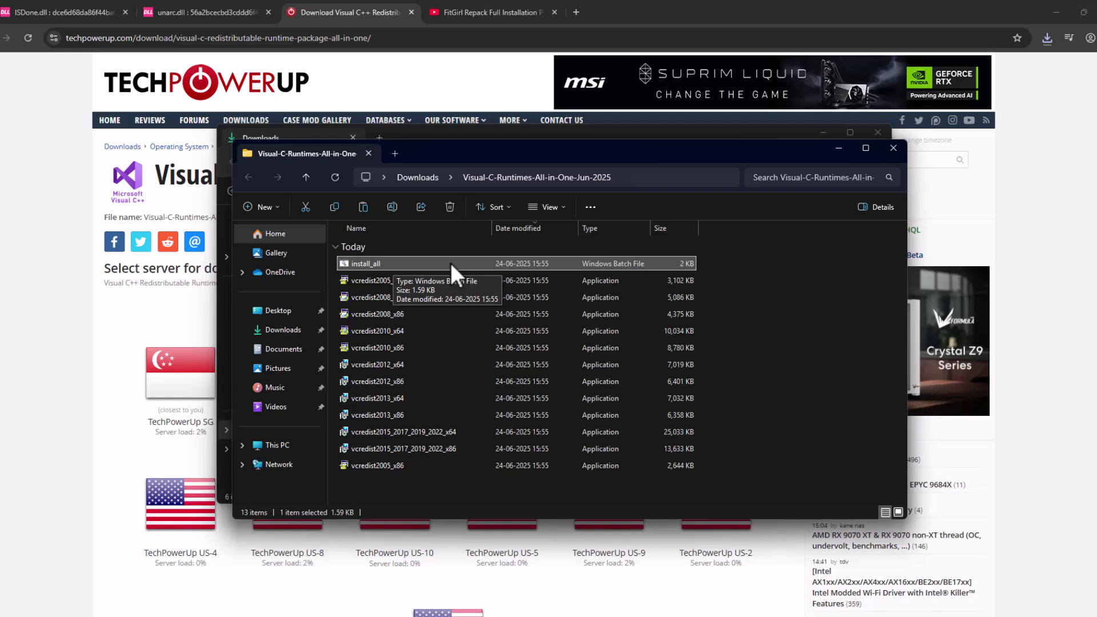
Run install_all.bat as administrator to install every Visual C++ runtime package
double_click(429, 261)
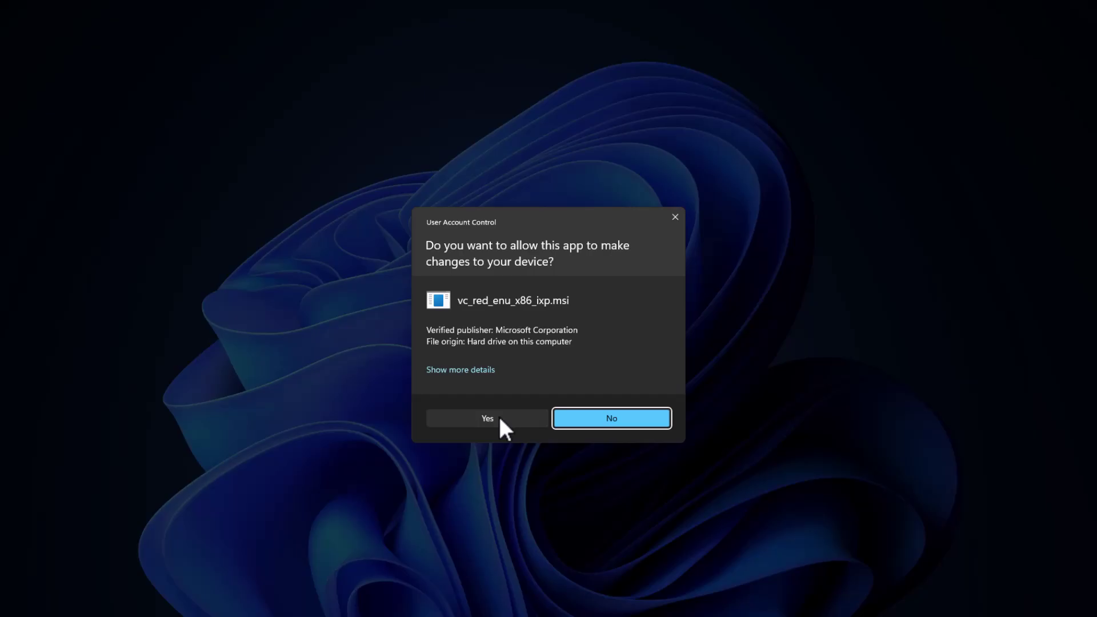
left_click(499, 416)
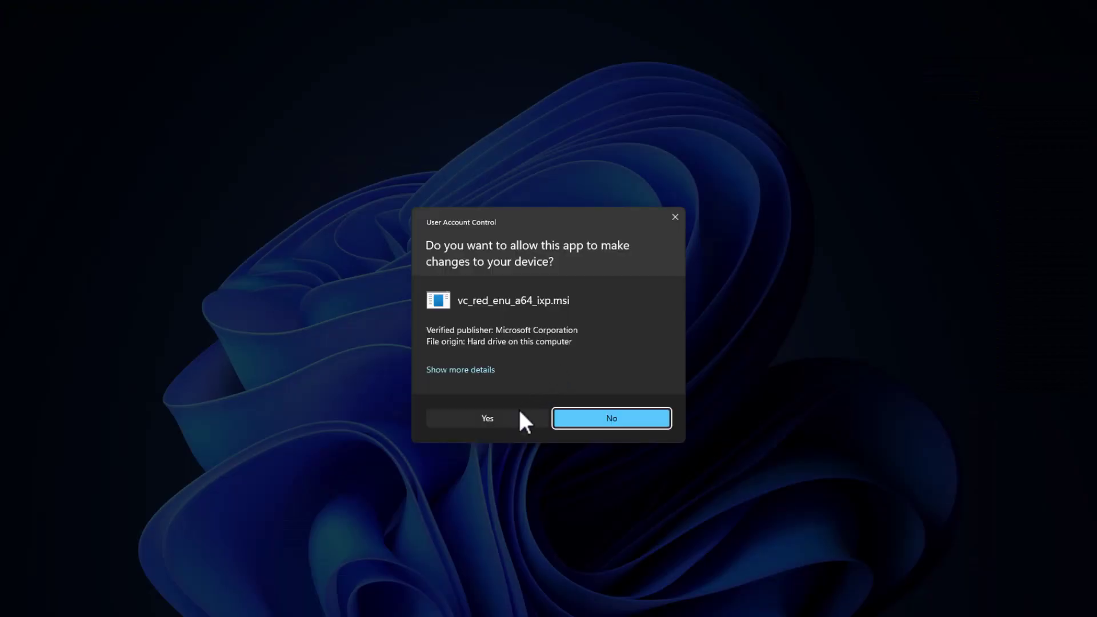
left_click(520, 414)
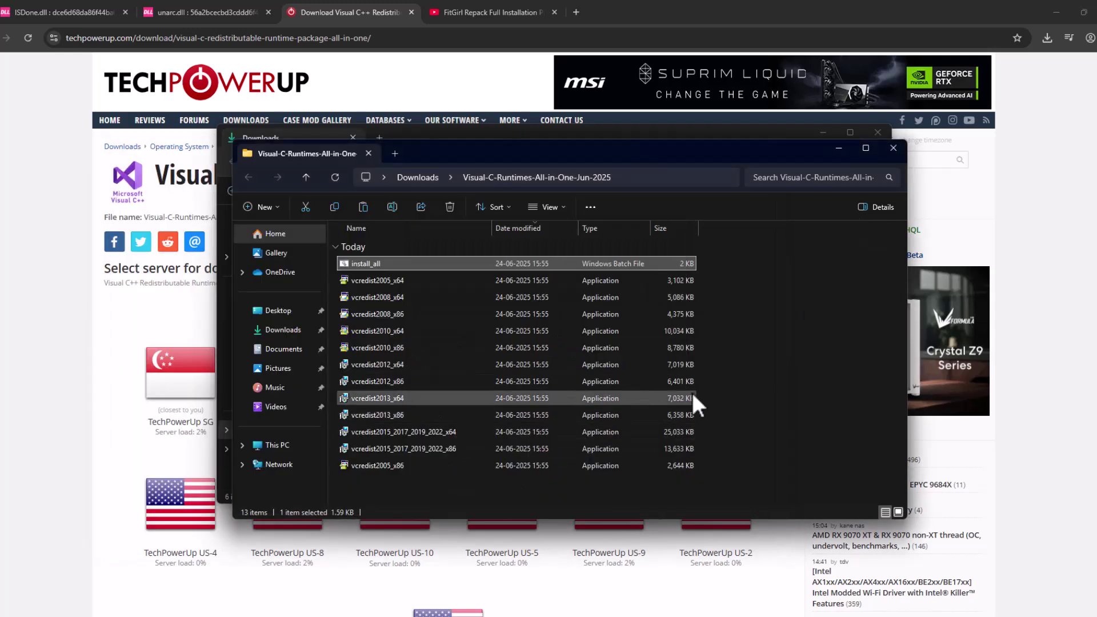
Close the extracted runtimes folder and Downloads folder windows
left_click_drag(732, 477, 604, 276)
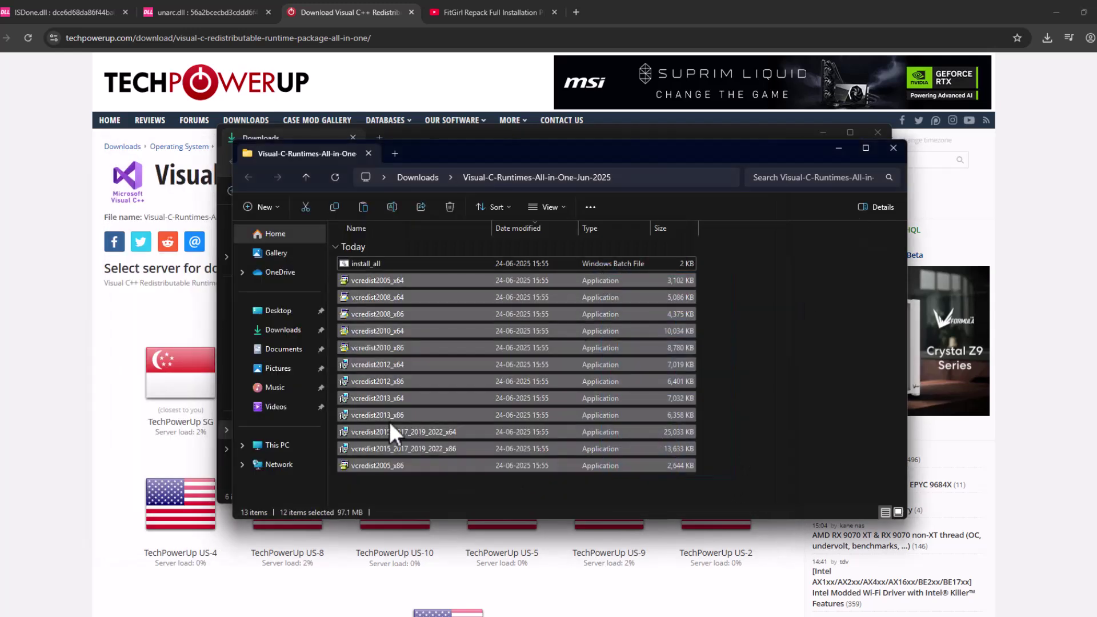
left_click(792, 320)
left_click(894, 149)
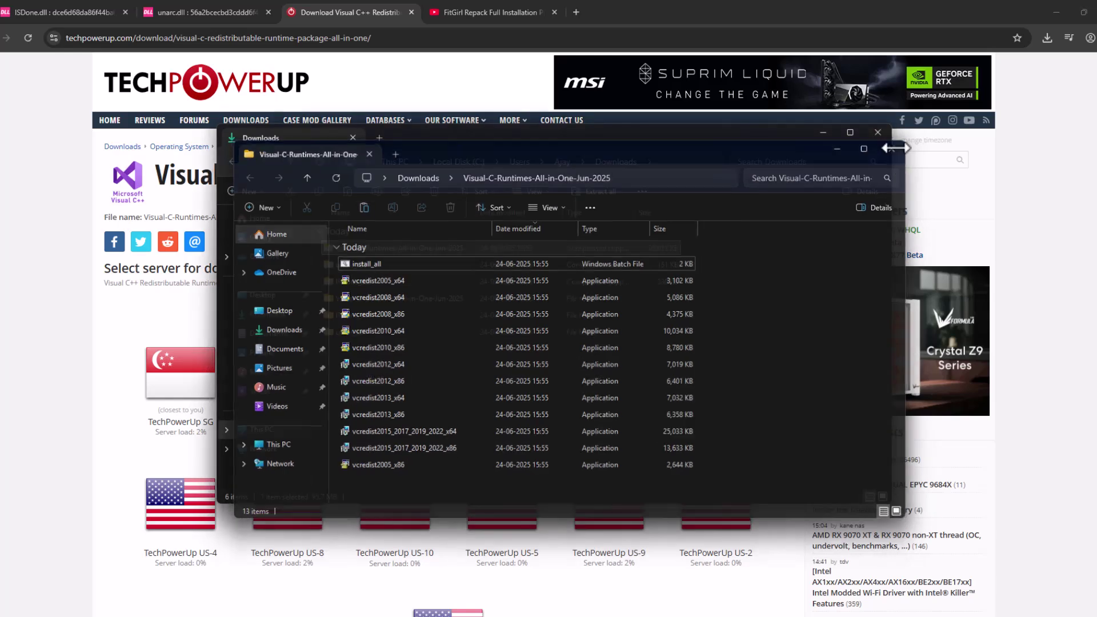
left_click(878, 132)
Open Control Panel's System page and its Advanced system settings
left_click(1057, 12)
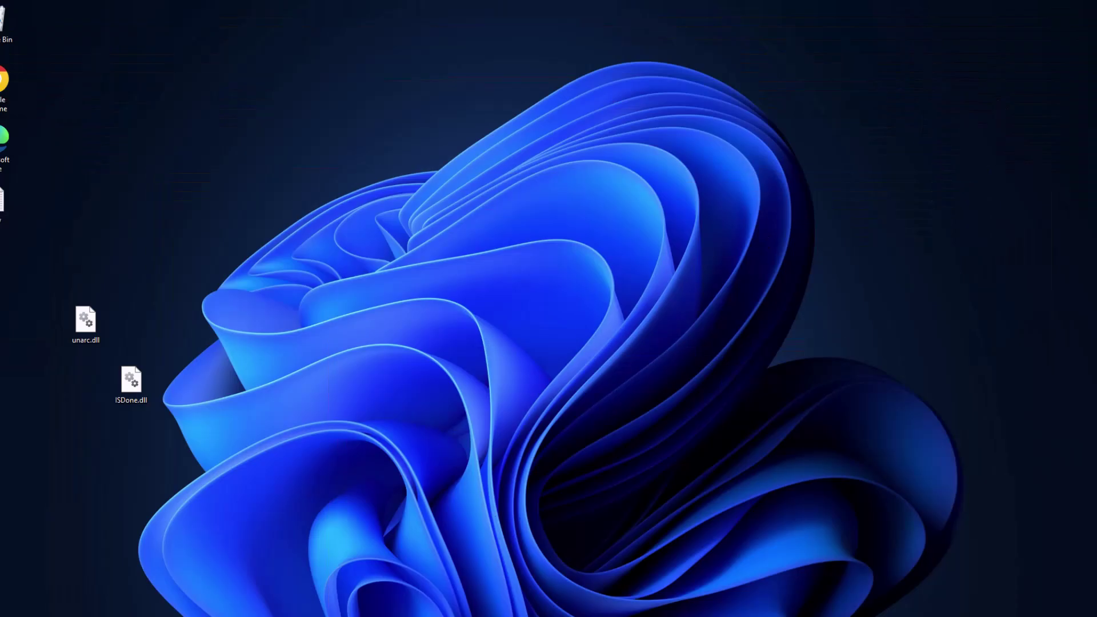
key("super")
type("cont")
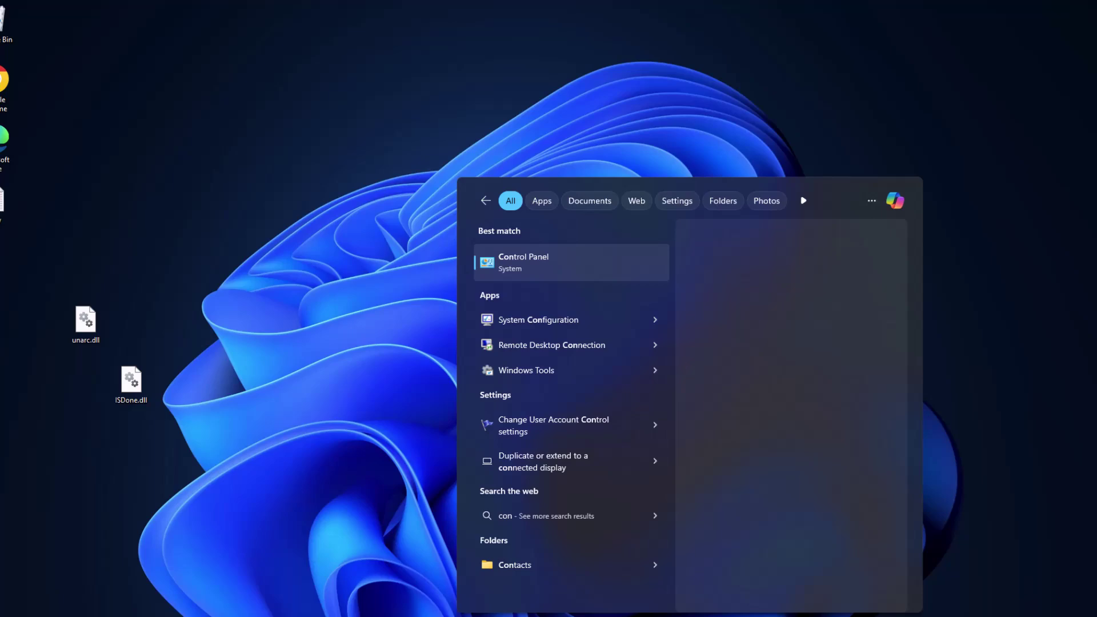
left_click(558, 262)
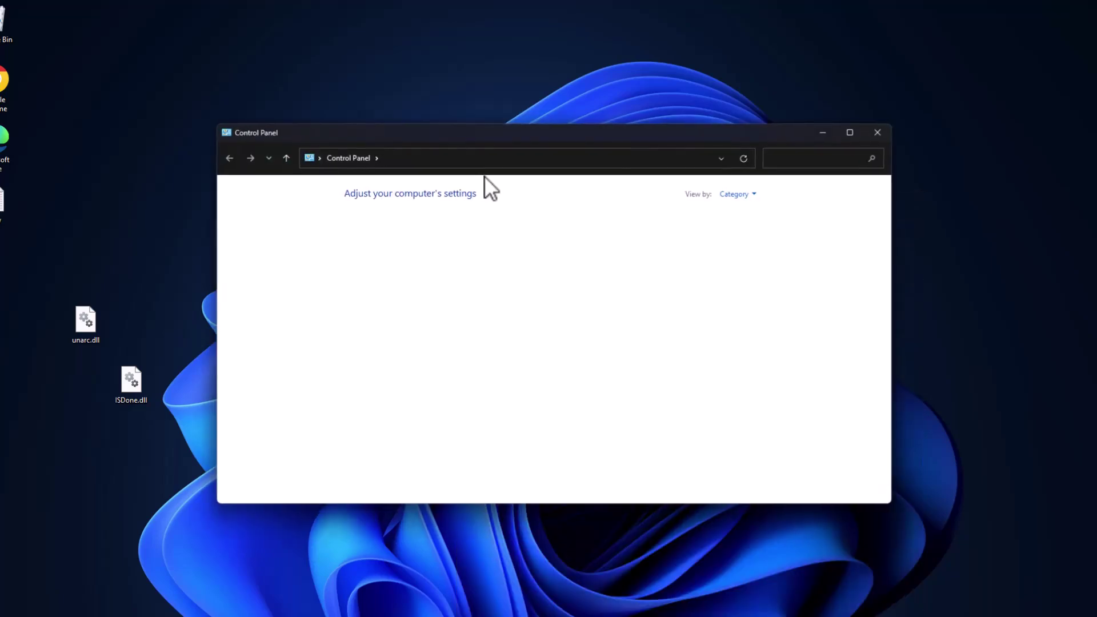
left_click(430, 225)
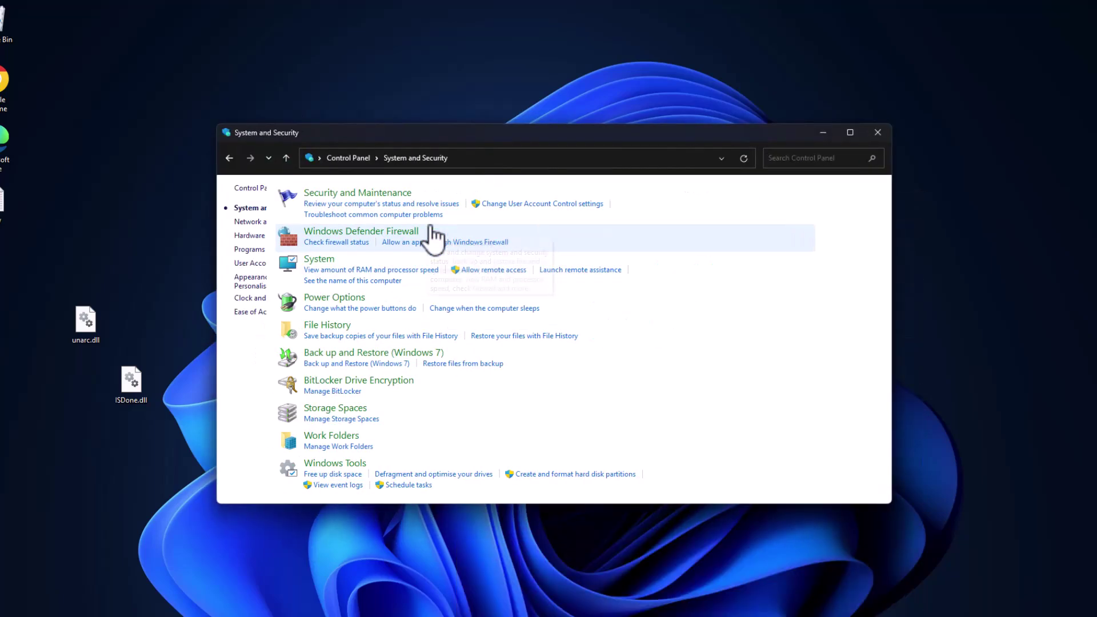
left_click(393, 269)
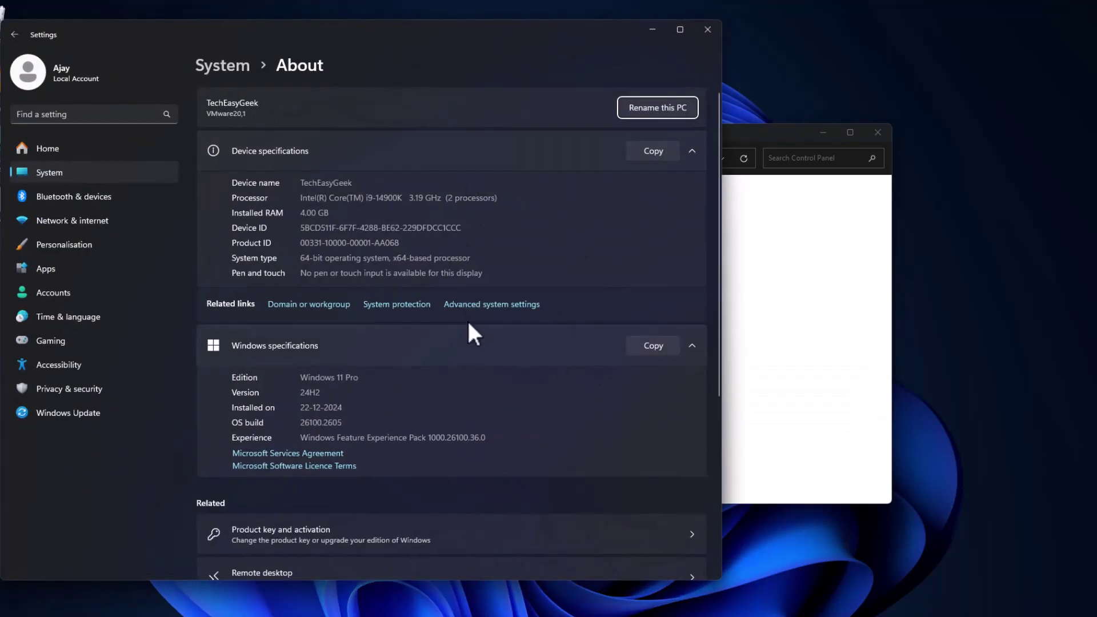
left_click(507, 307)
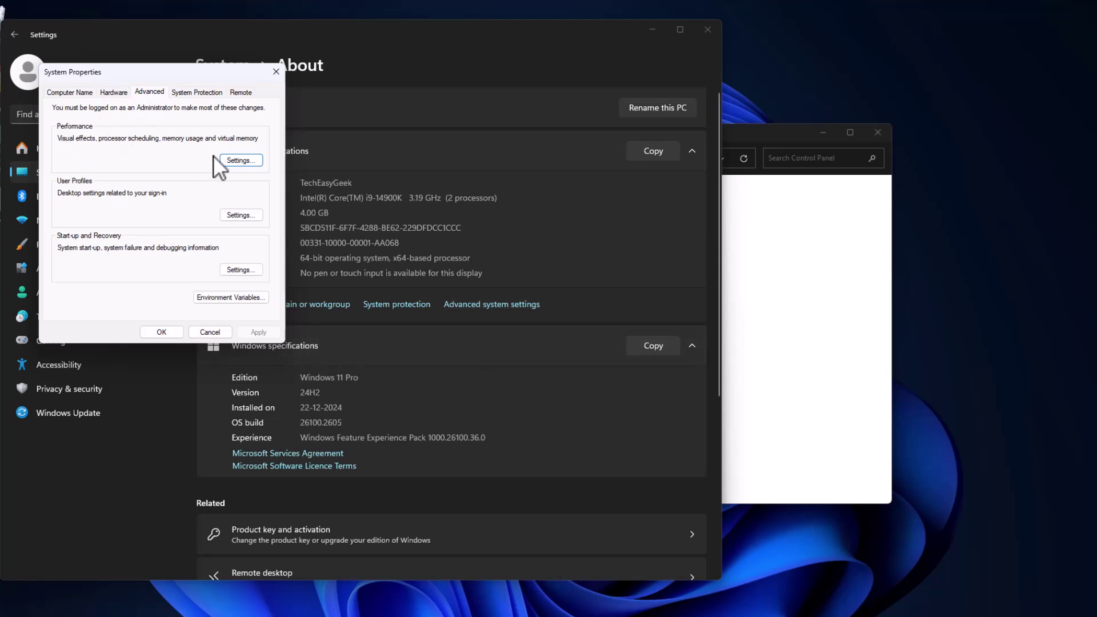
In Virtual Memory, turn off automatic paging file management and choose Custom size for C:
left_click(235, 160)
left_click(125, 137)
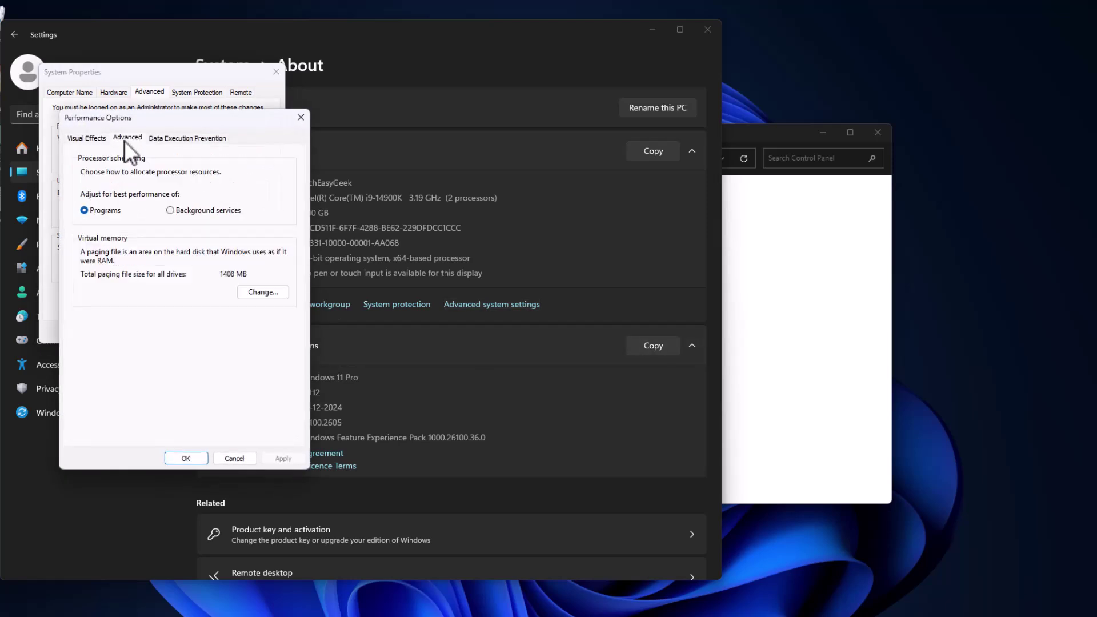
left_click(259, 292)
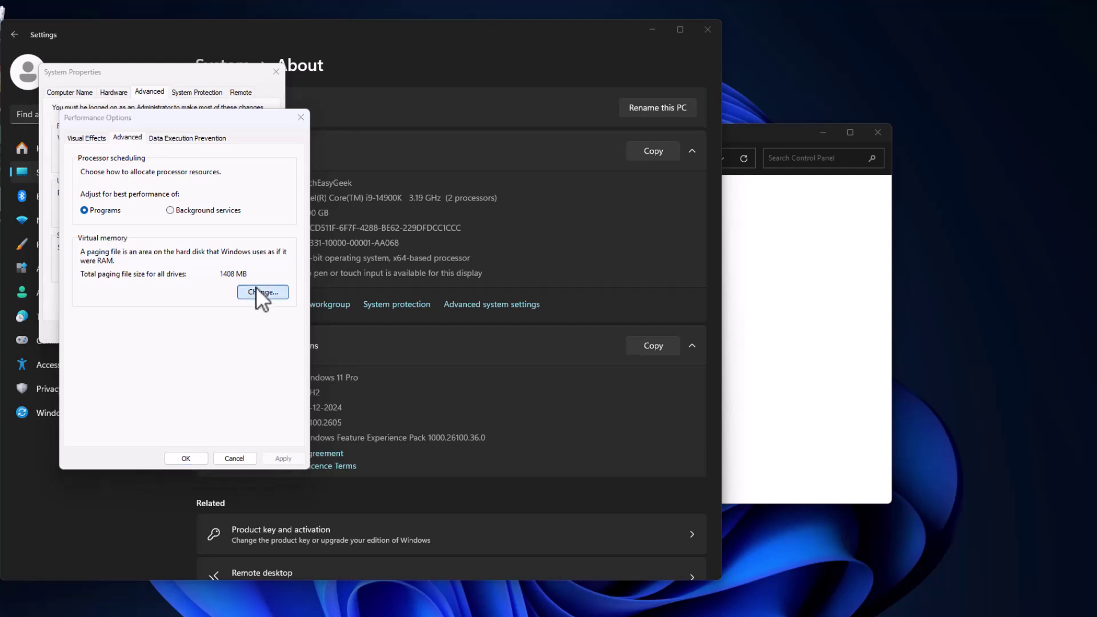
left_click(88, 171)
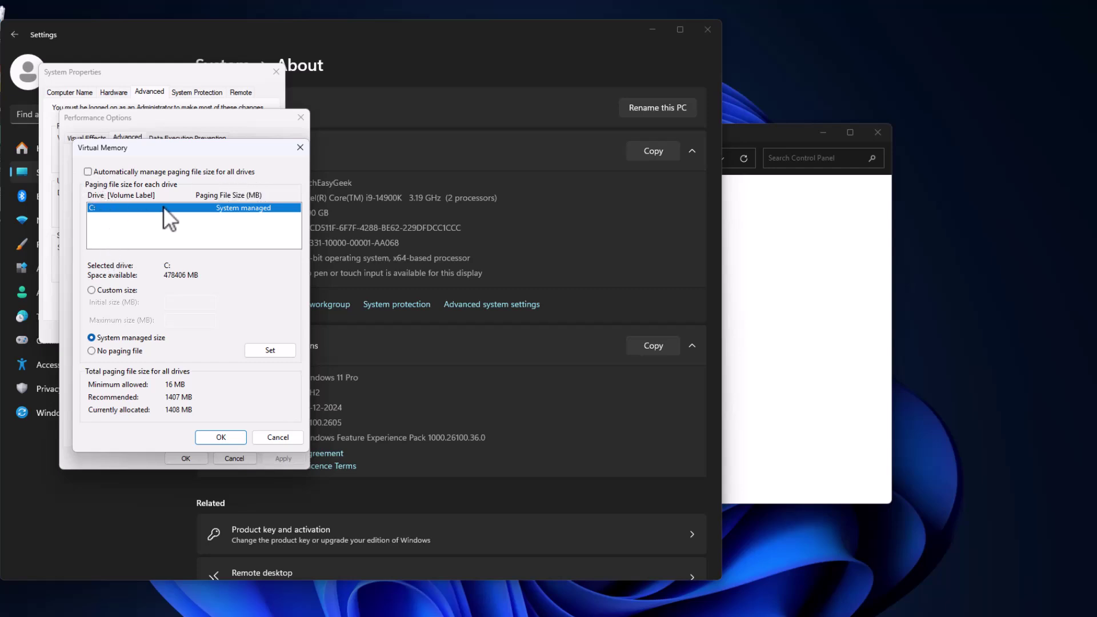
left_click(92, 289)
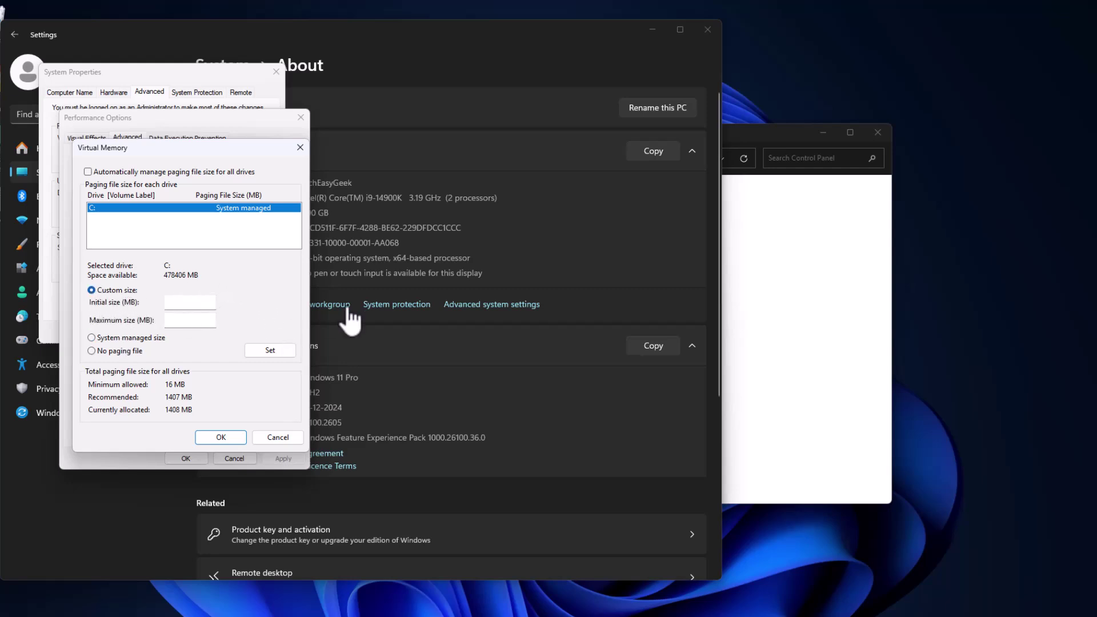
left_click(372, 46)
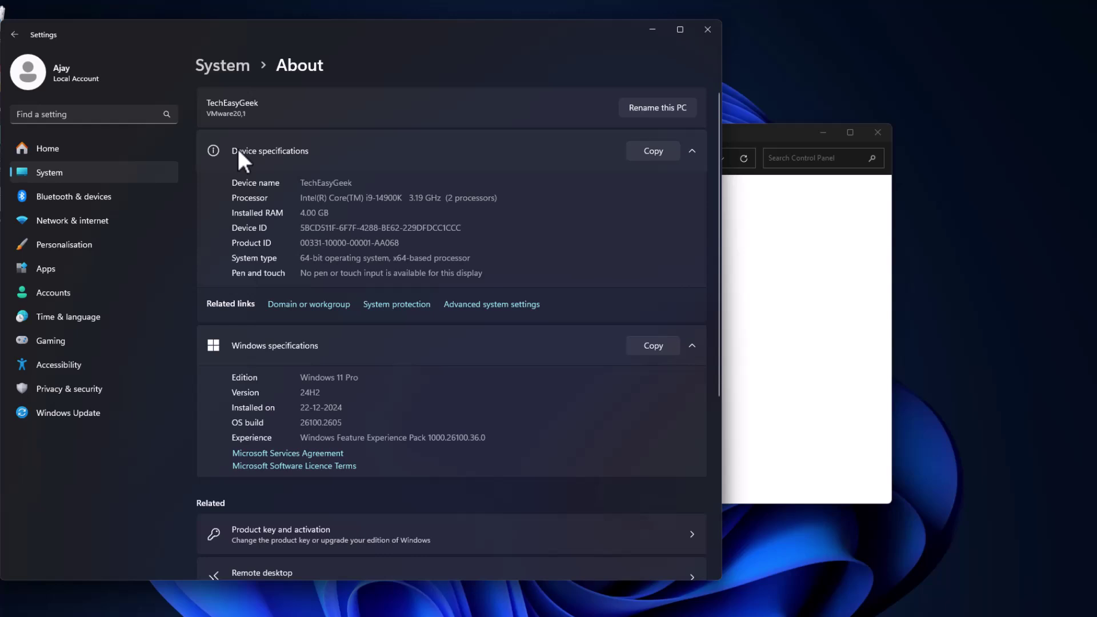
Check the 4.00 GB RAM and copy the 2048 initial paging size from the new.txt notes
left_click_drag(334, 215, 293, 214)
left_click(665, 607)
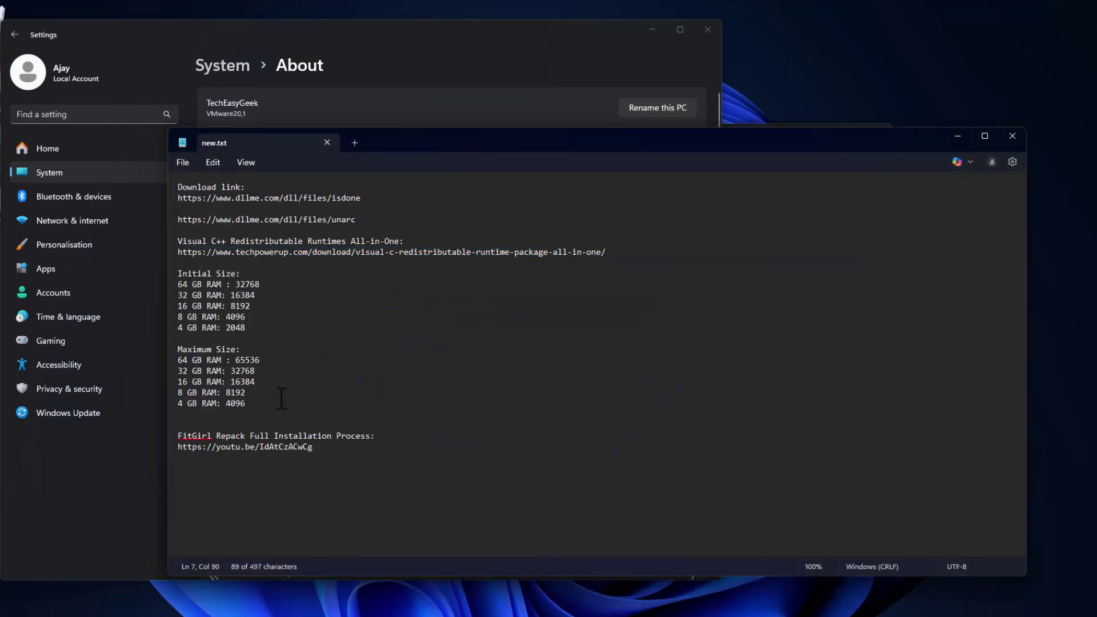
left_click_drag(245, 394, 161, 280)
left_click(237, 275)
key("shift+Home")
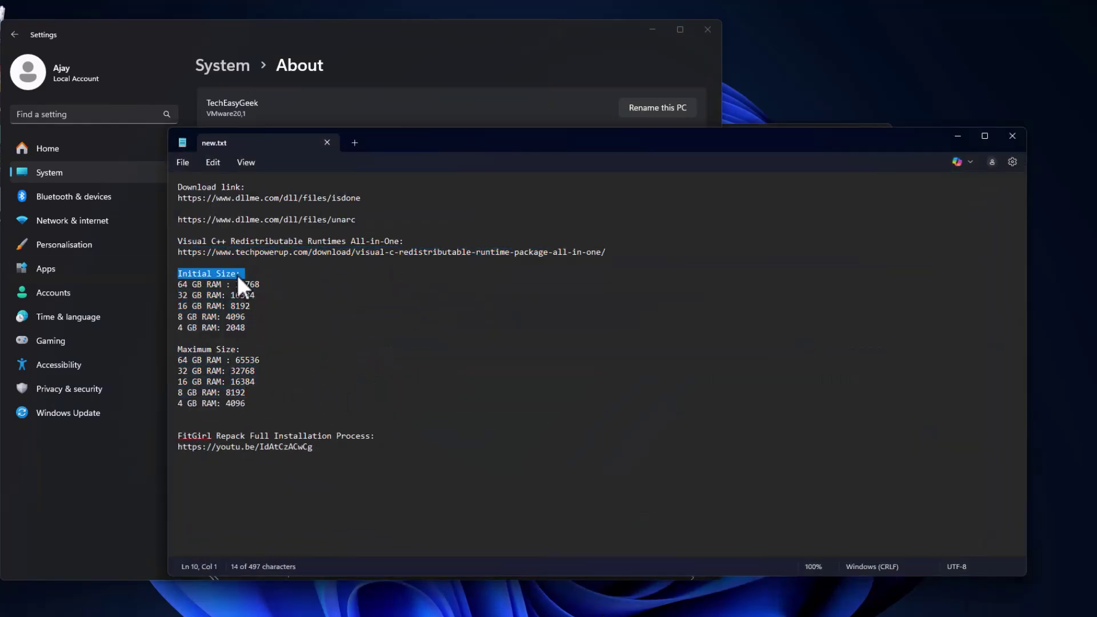
left_click(241, 348)
triple_click(241, 348)
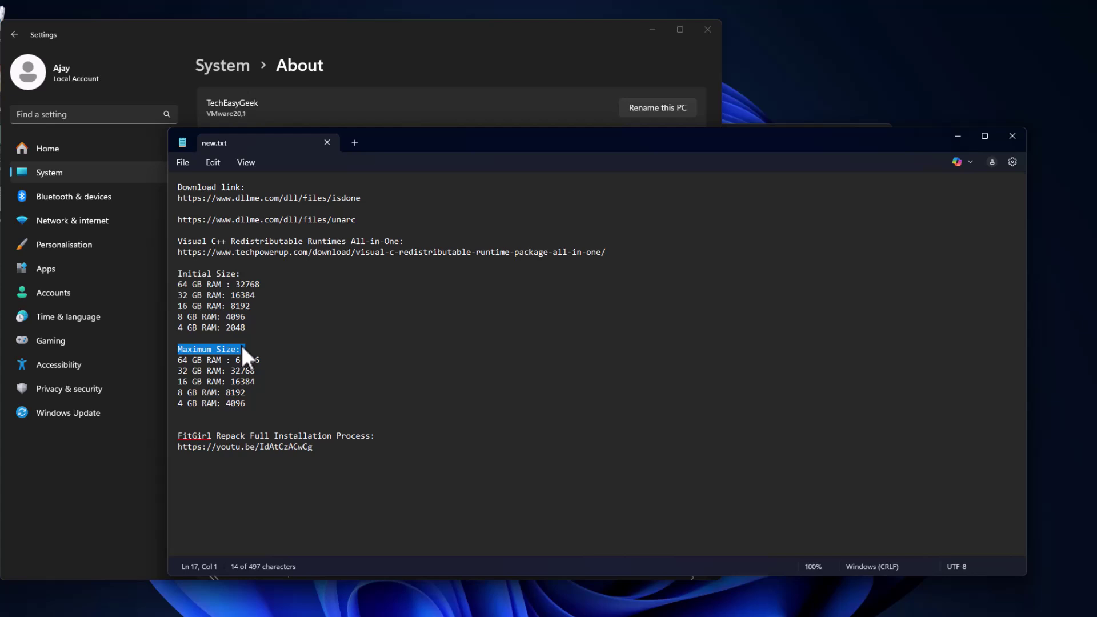
double_click(231, 327)
key("ctrl+c")
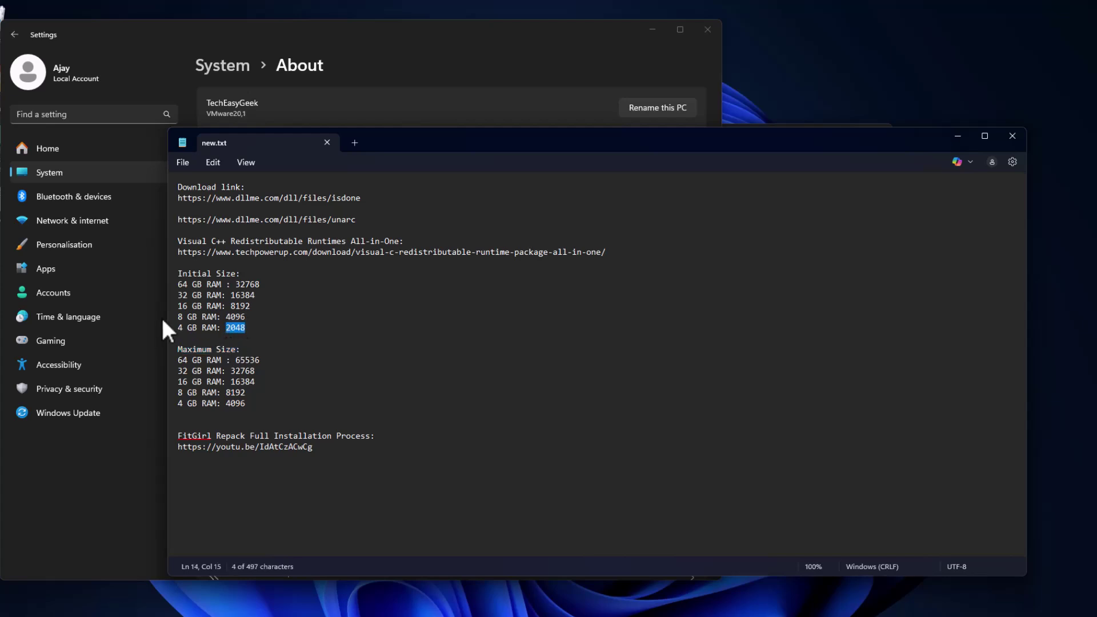
right_click(230, 330)
left_click(266, 93)
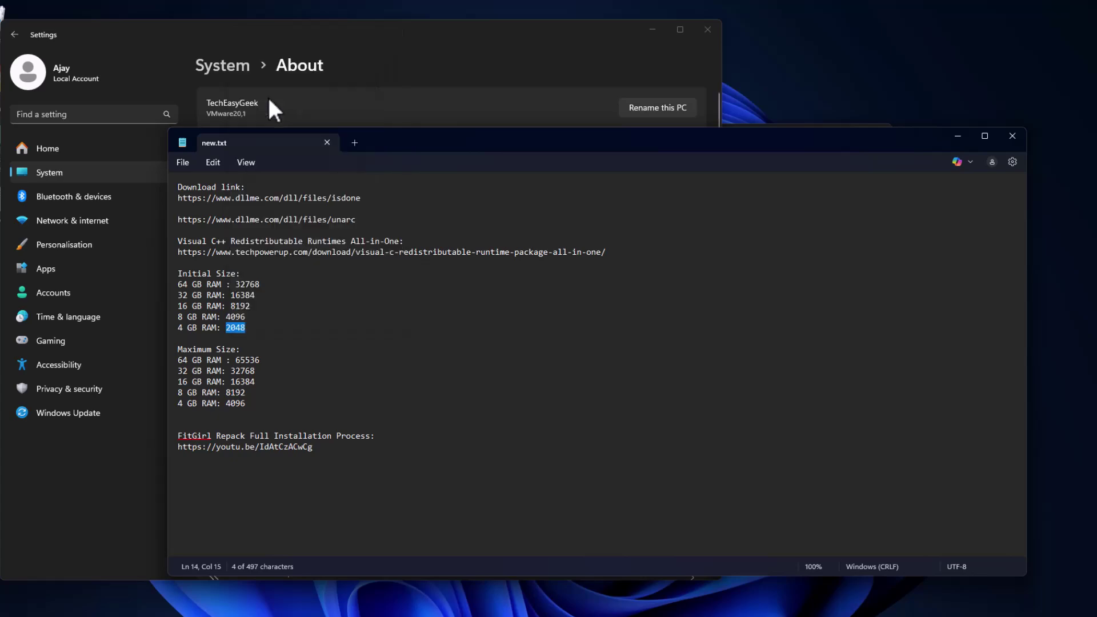
left_click(957, 136)
Return to the virtual memory settings and paste 2048 as drive C:'s initial paging size
left_click(746, 182)
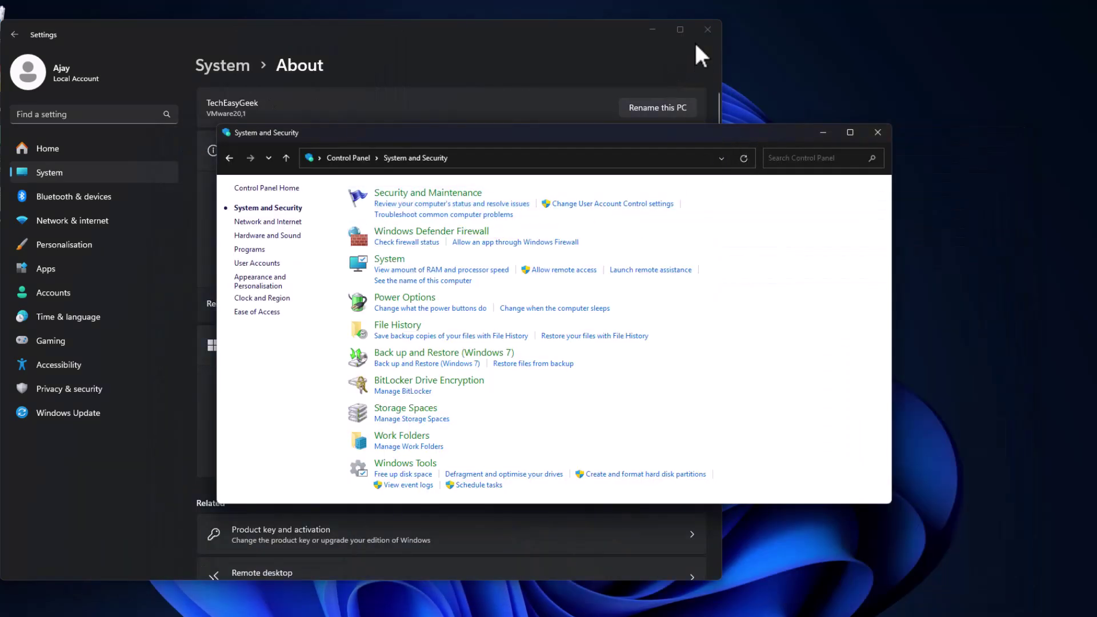
left_click(652, 30)
left_click(176, 156)
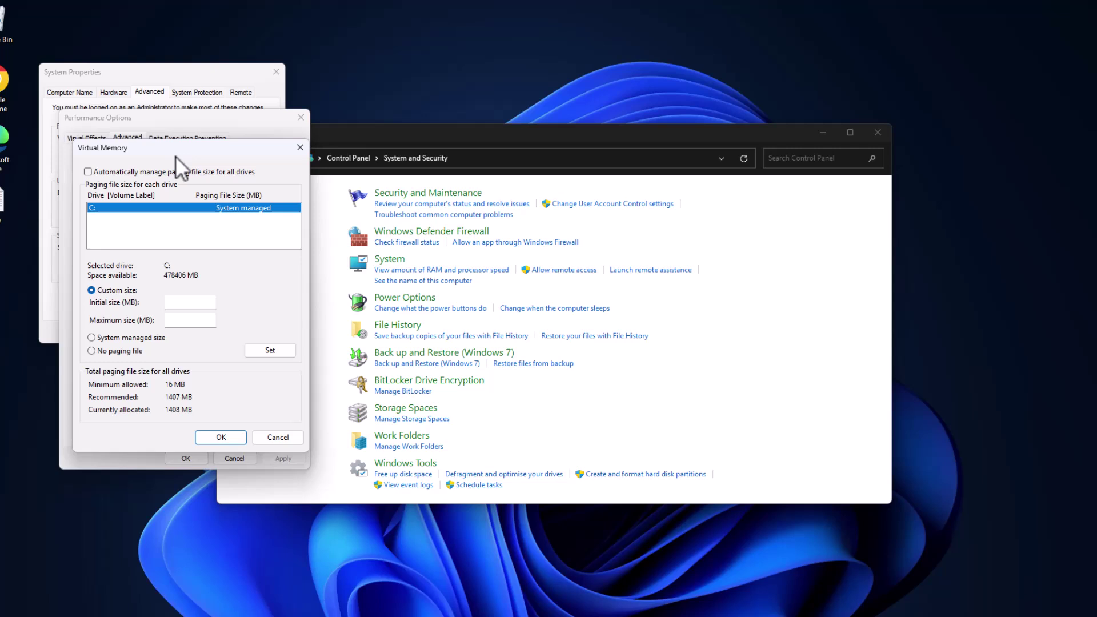
left_click(186, 304)
key("ctrl+v")
left_click(188, 321)
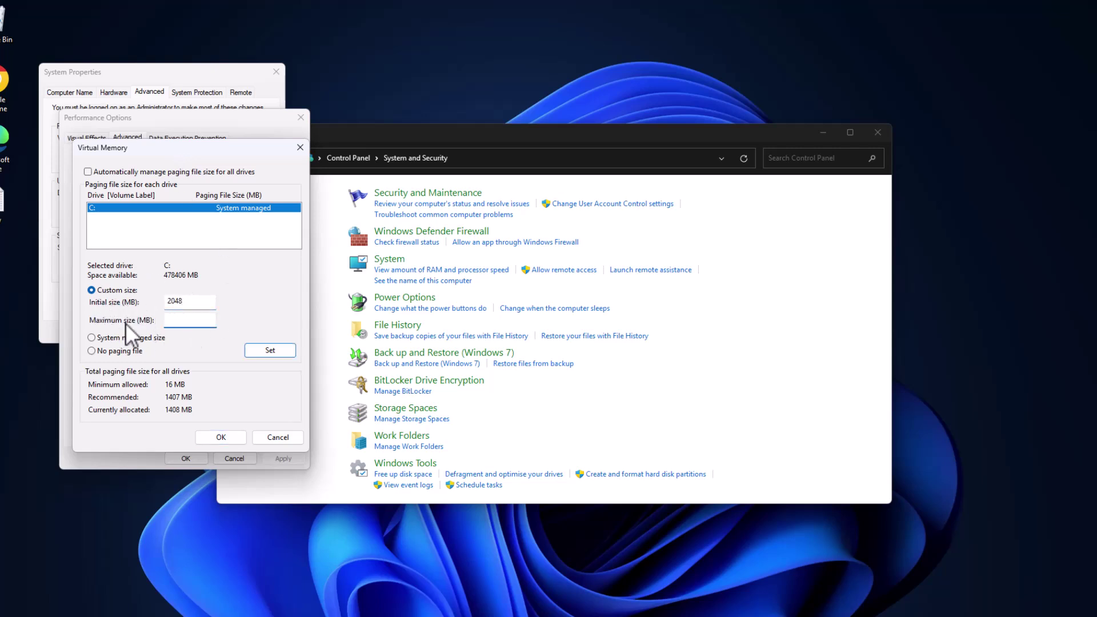
Copy 4096 from the notes, paste it as the maximum size, and set 2048–4096 MB on C:
left_click(502, 600)
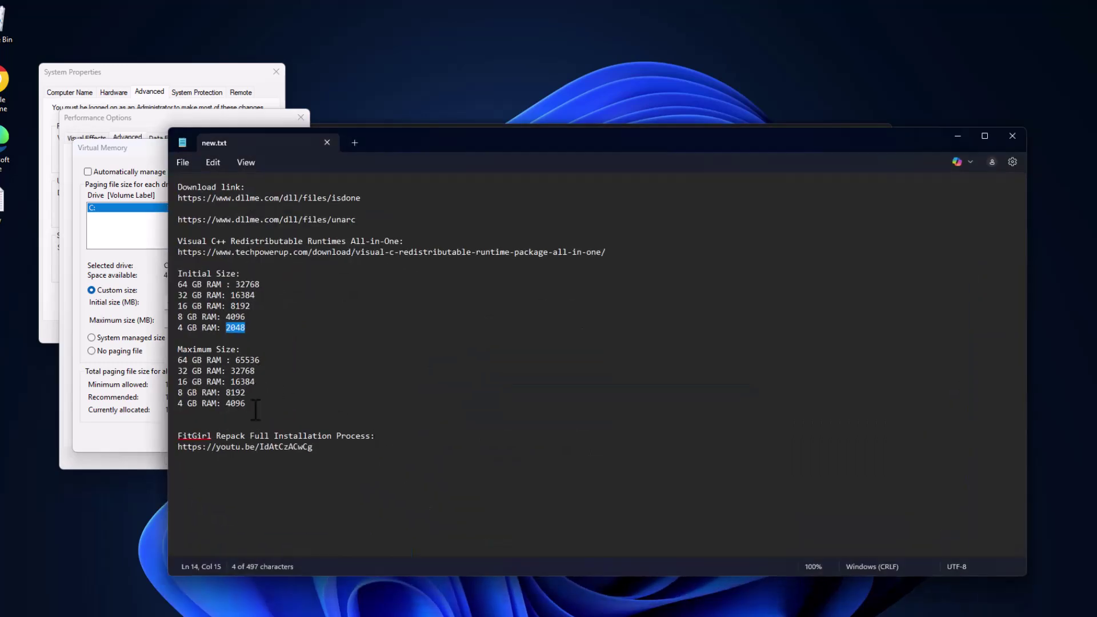
left_click_drag(252, 404, 182, 411)
double_click(235, 404)
left_click(958, 136)
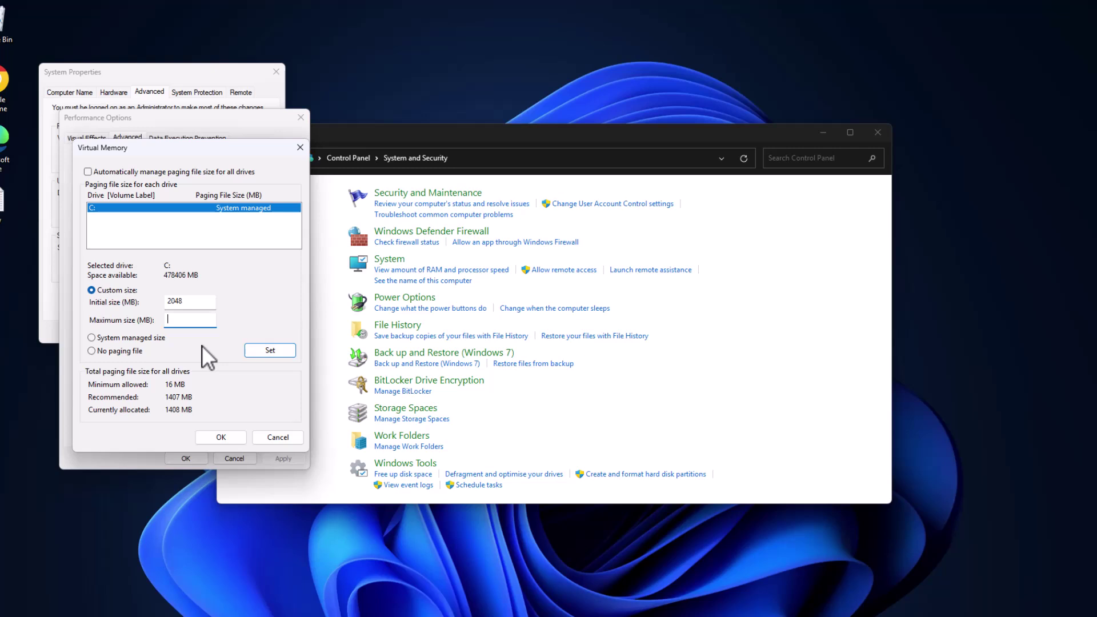
type("4096")
left_click(277, 350)
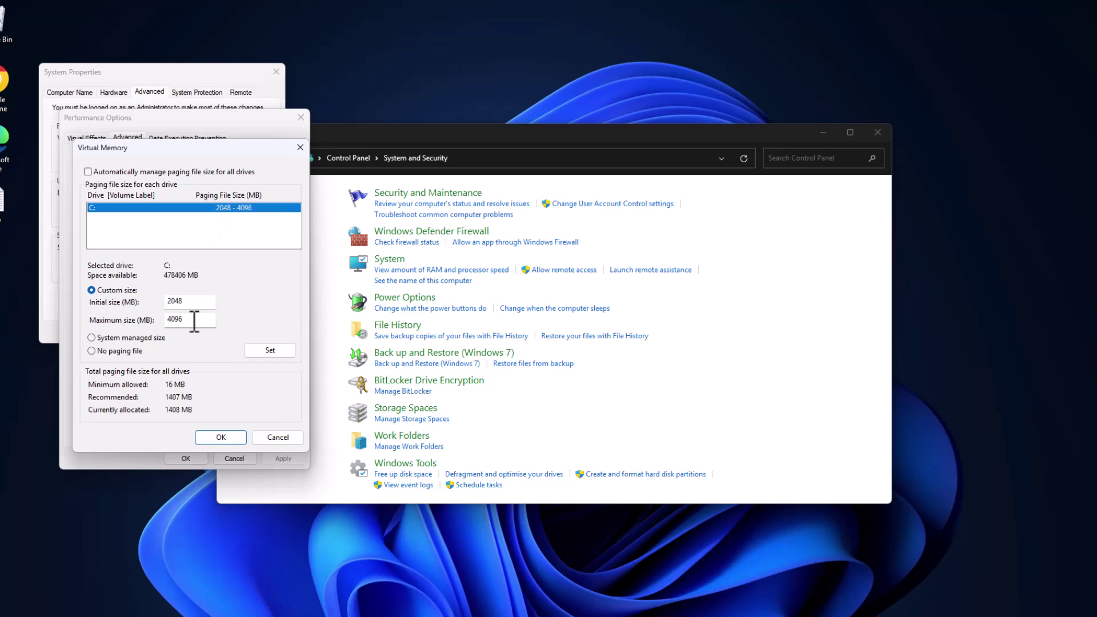
Confirm and apply the paging file change, choose Restart Later, and close System and Security
left_click(226, 438)
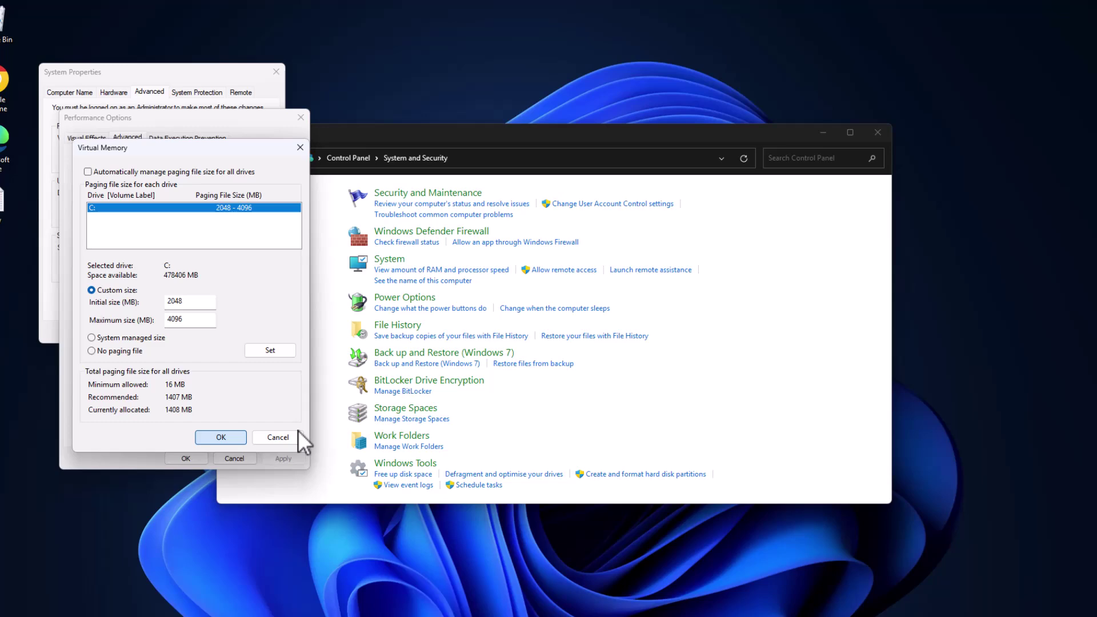
left_click(623, 359)
left_click(283, 459)
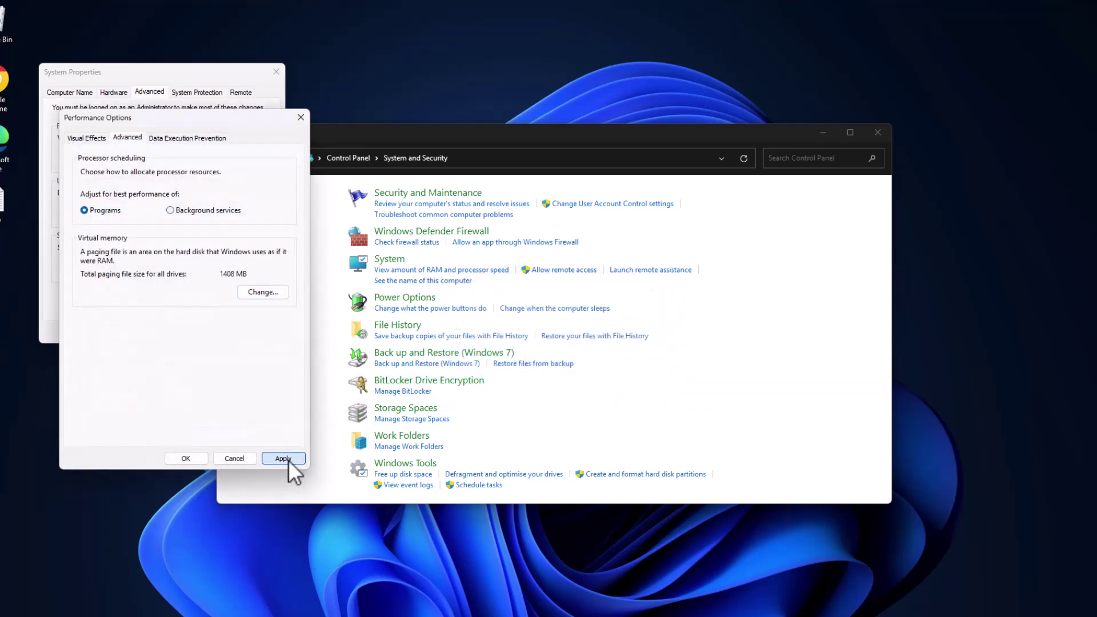
left_click(194, 455)
left_click(167, 334)
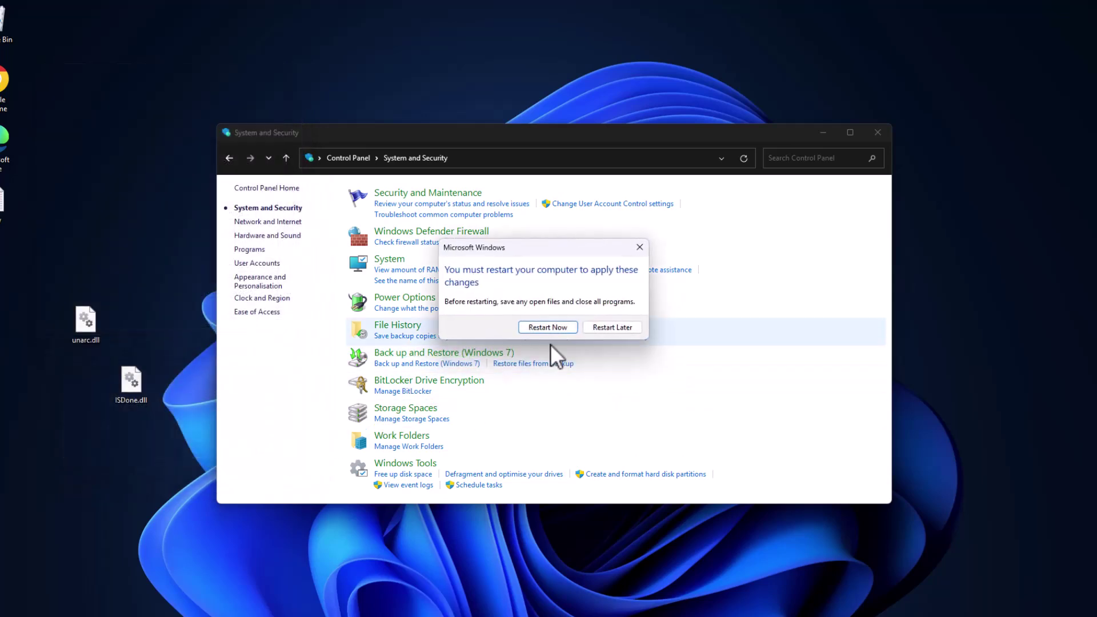
left_click(604, 329)
left_click(878, 132)
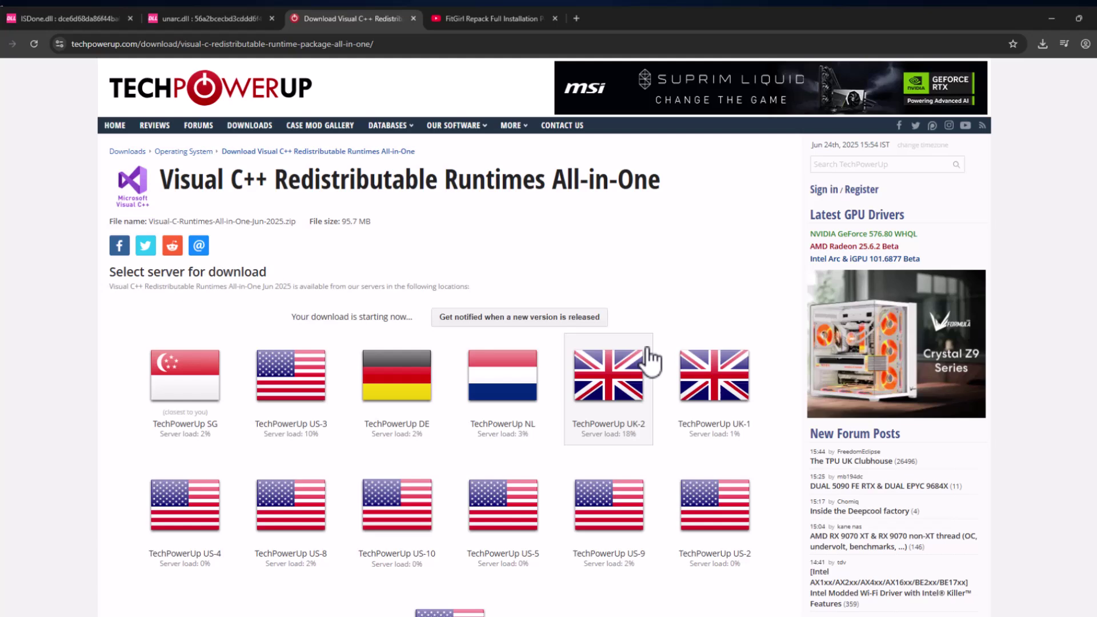
Switch to the FitGirl Repack Full Installation Process (2025) tab, verifying its youtu.be link in the notes
left_click(500, 18)
key("alt+Tab")
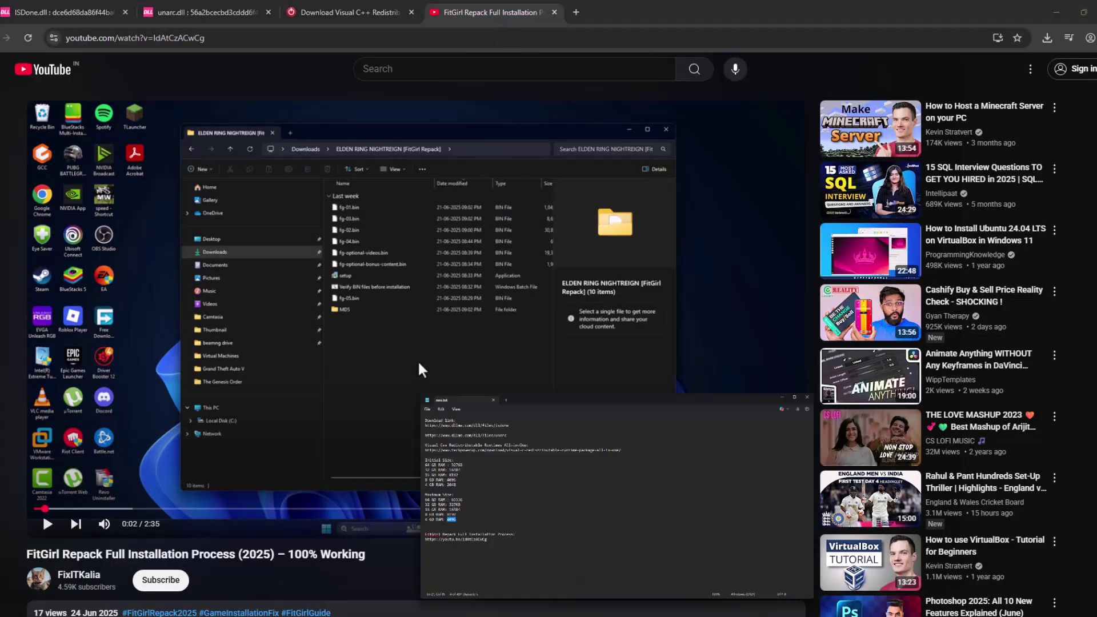
left_click_drag(313, 446, 178, 435)
left_click(323, 452)
triple_click(323, 451)
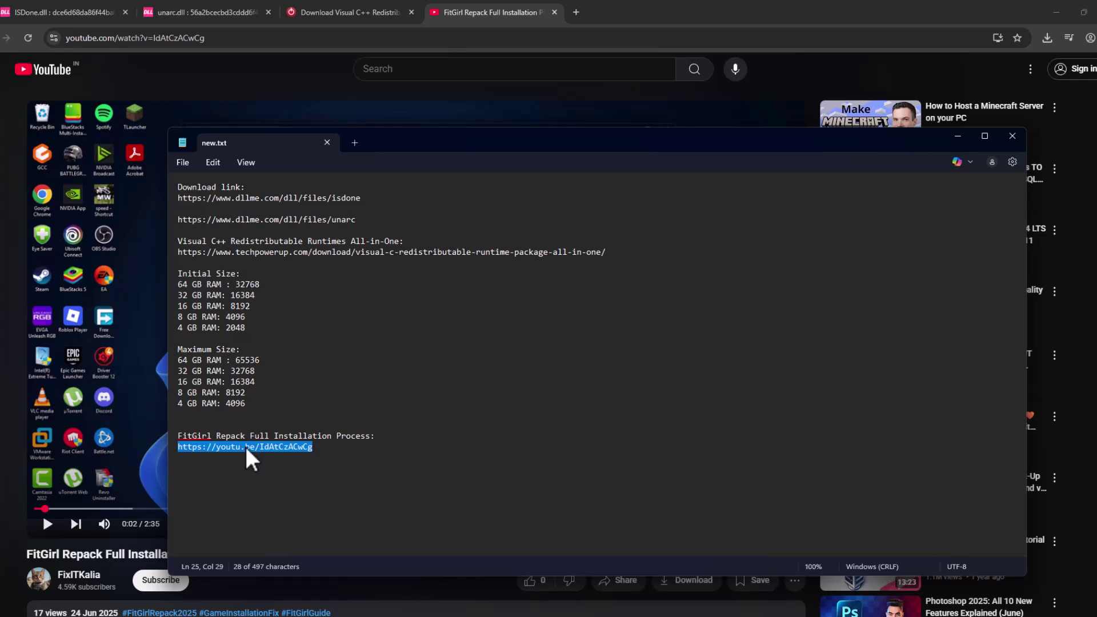
left_click(262, 445)
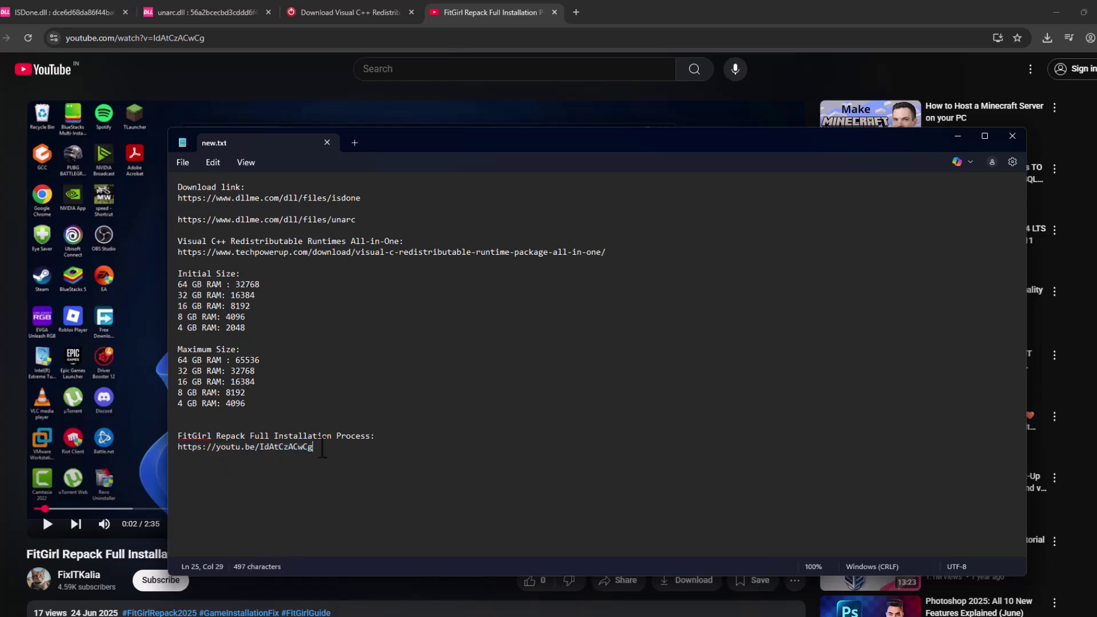
left_click(958, 137)
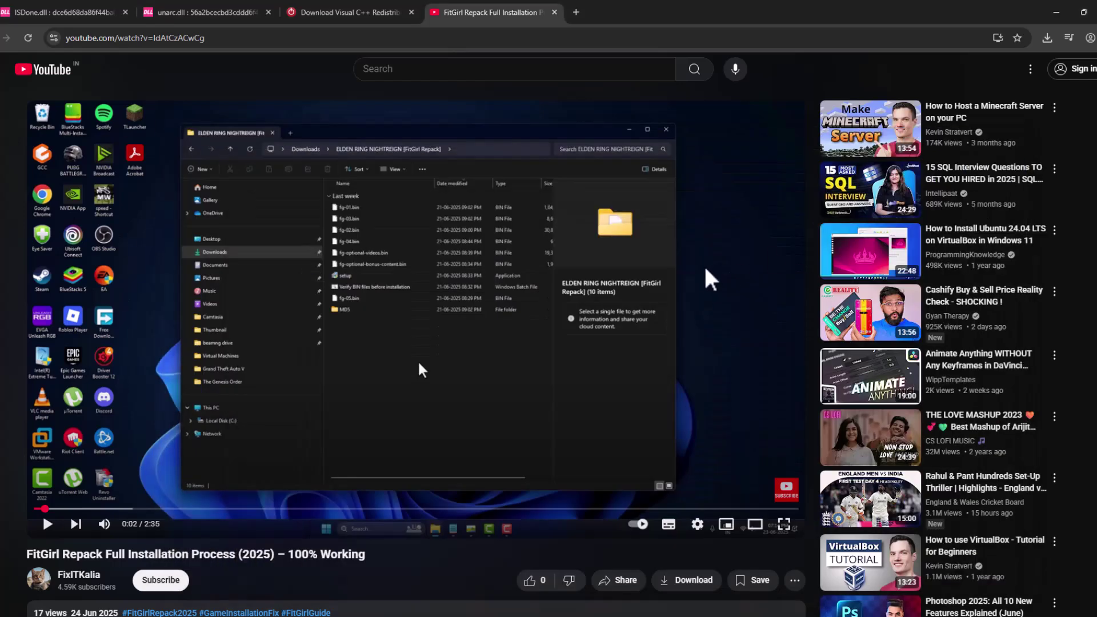